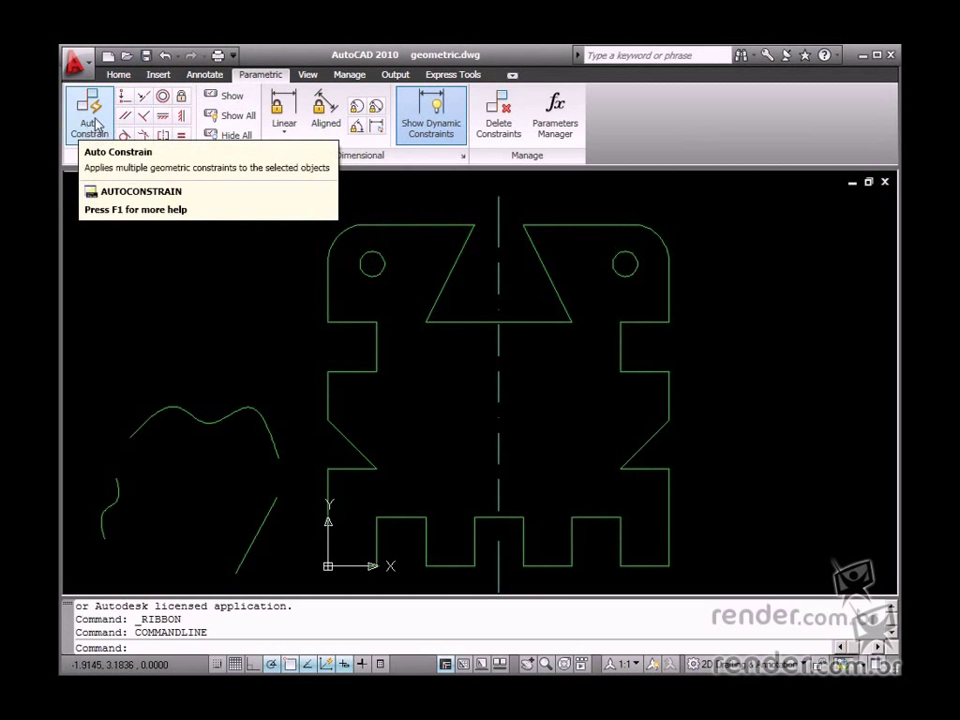
Step: Auto-constrain all 40 part objects (77 constraints applied), then undo the result
click(95, 126)
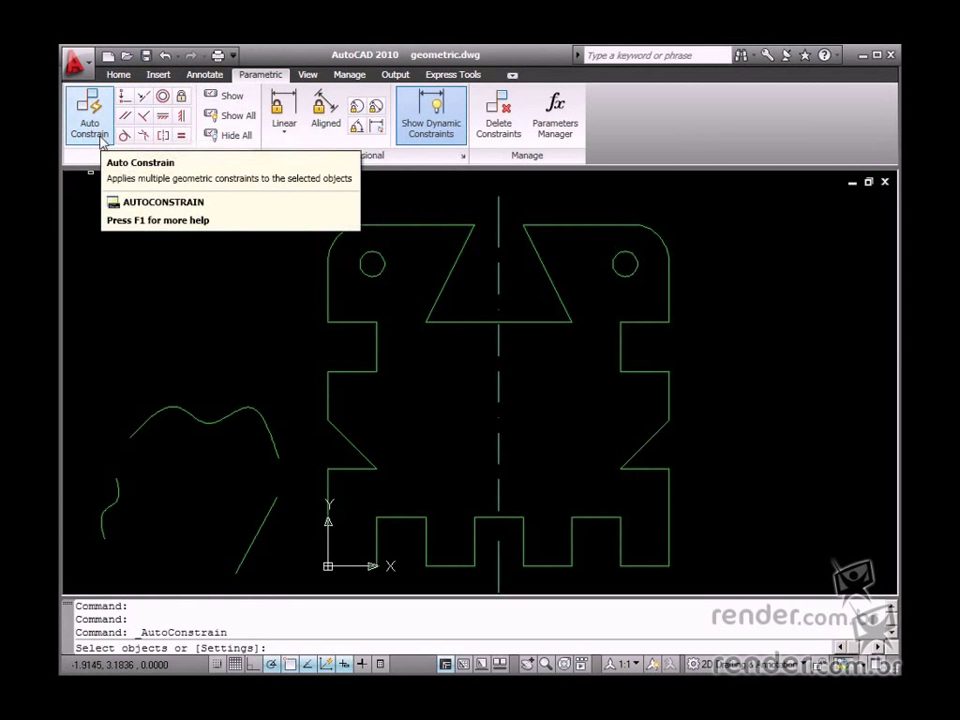
click(300, 197)
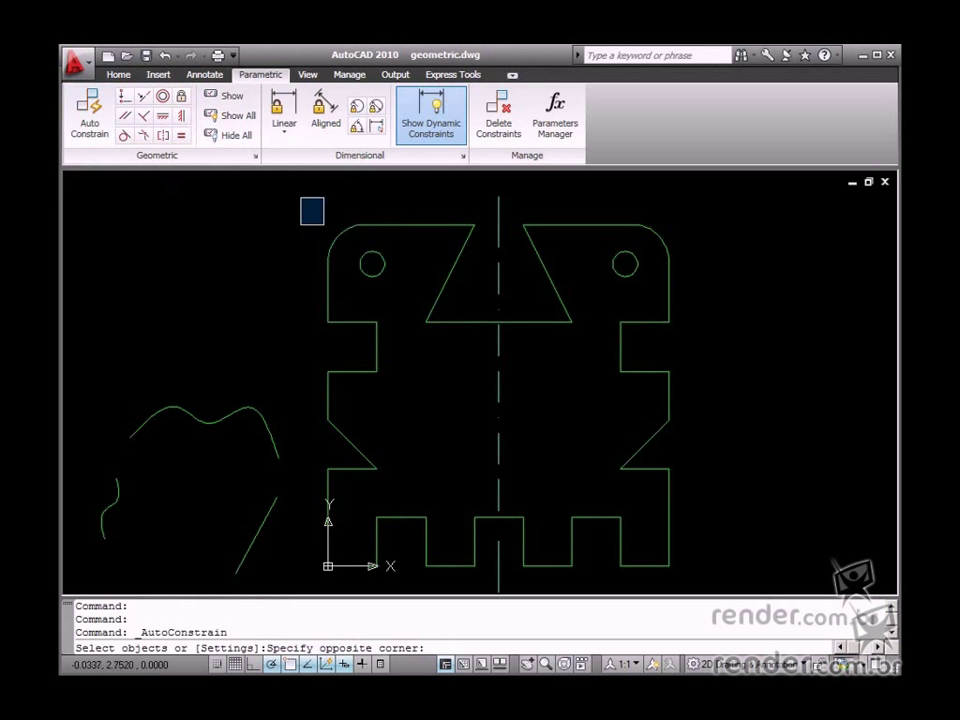
click(699, 583)
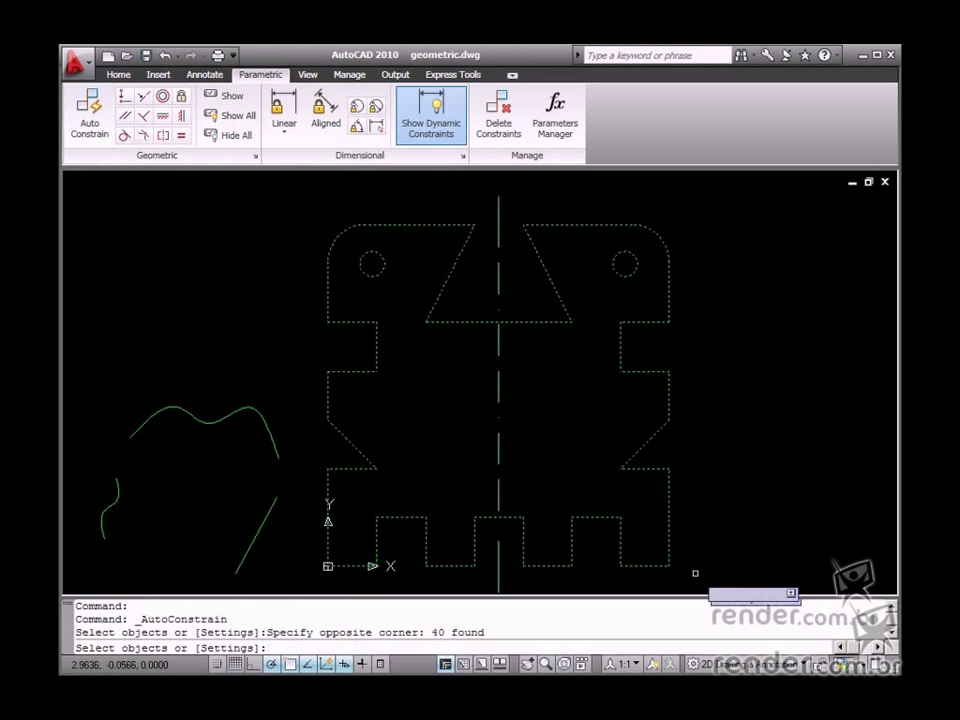
right_click(563, 452)
click(598, 455)
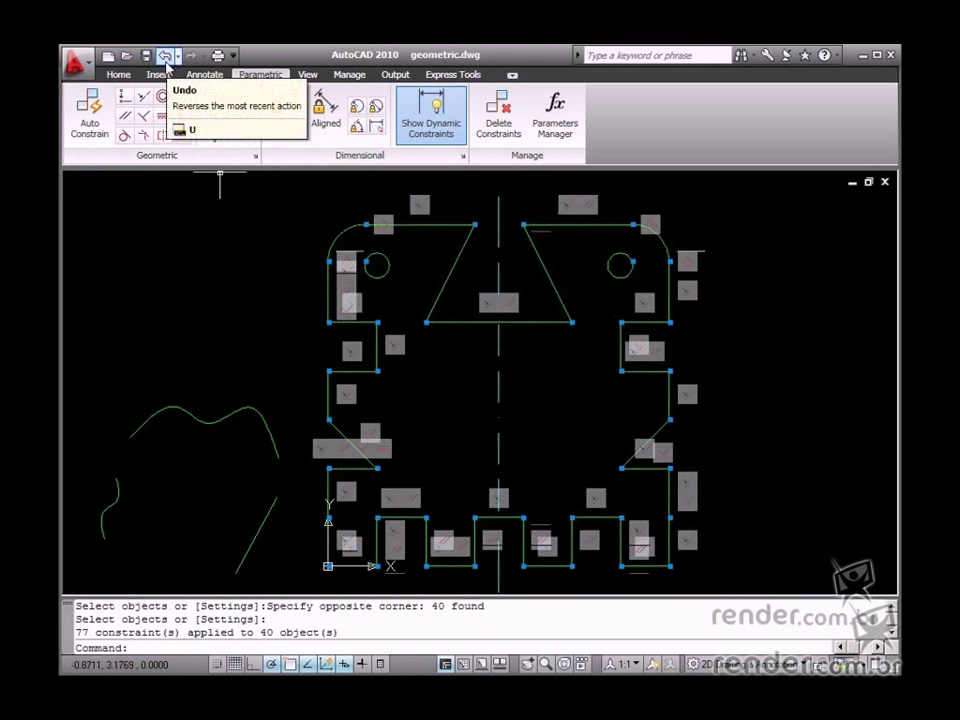
click(165, 57)
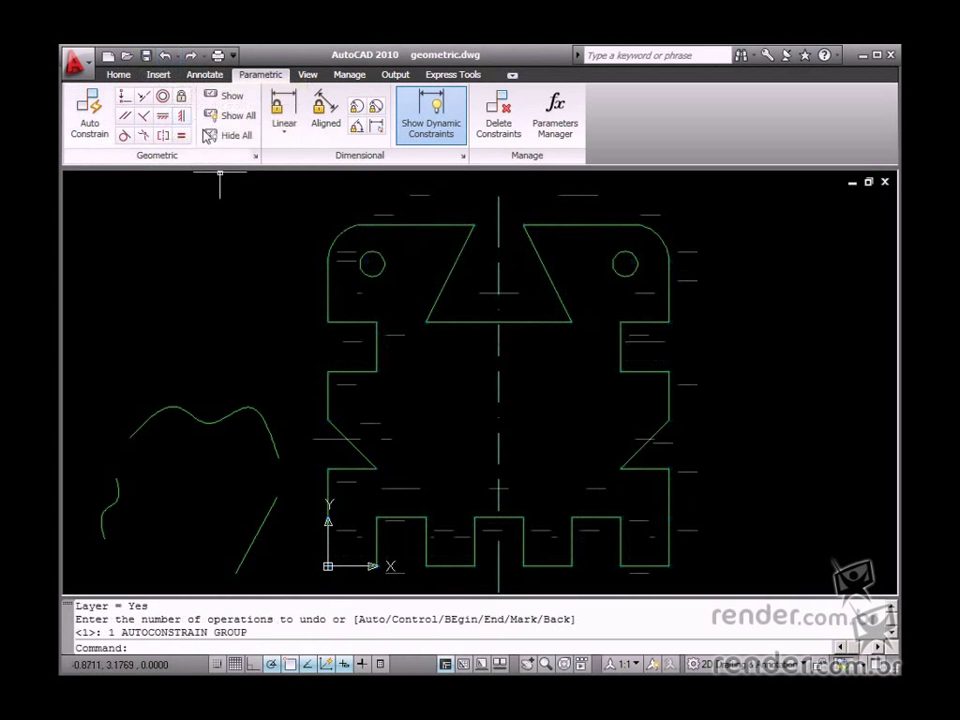
Step: In AutoConstrain settings, disable Tangent, Horizontal and Concentric and make Parallel top priority
click(256, 158)
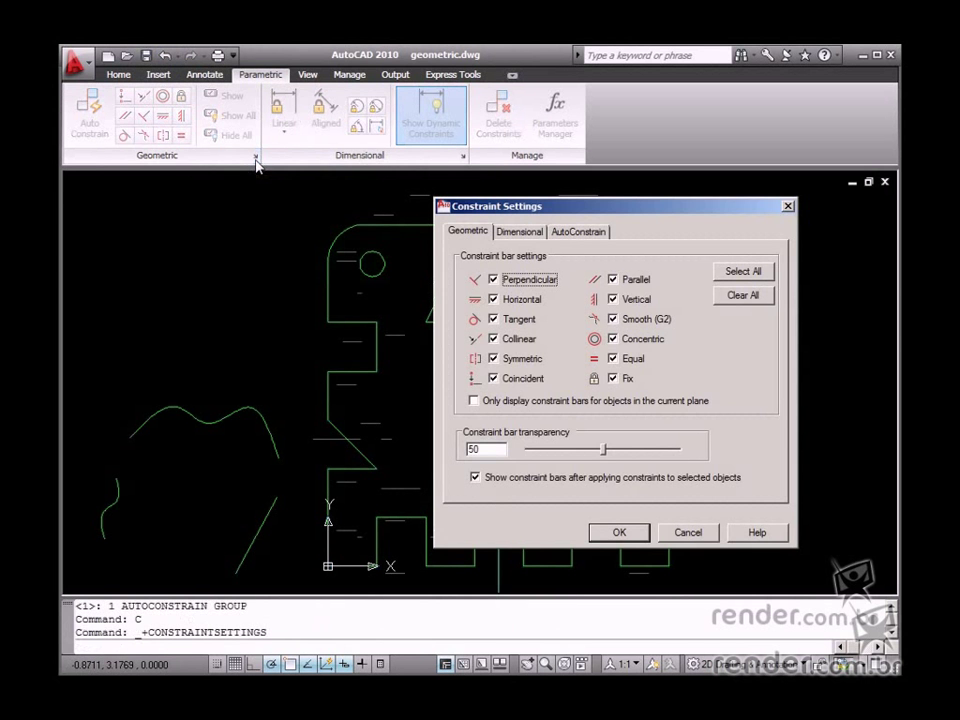
drag(592, 213, 467, 218)
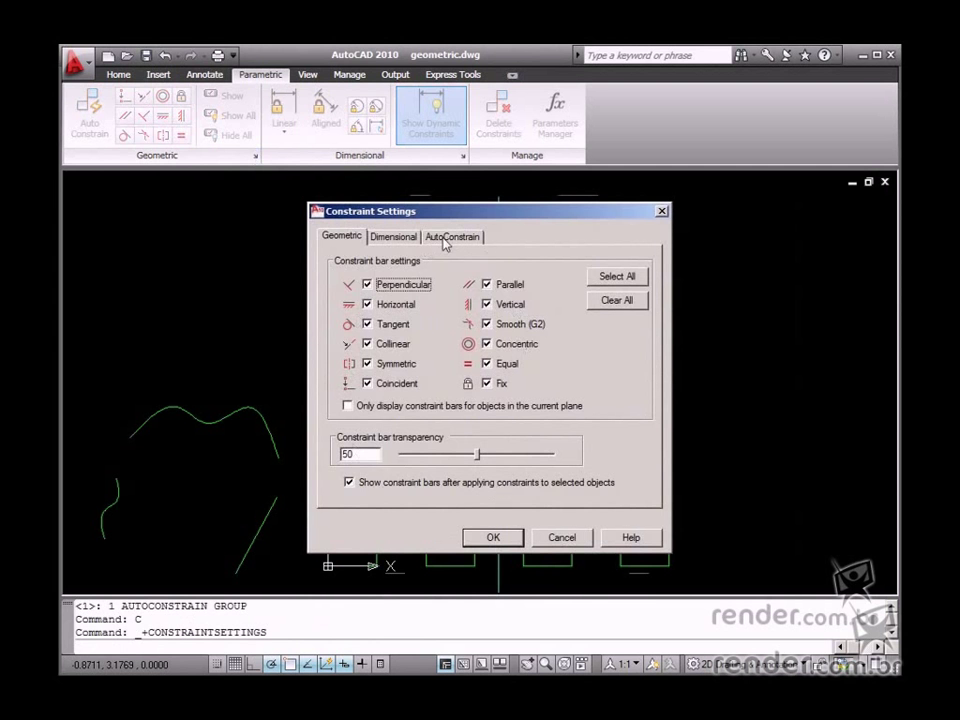
click(446, 238)
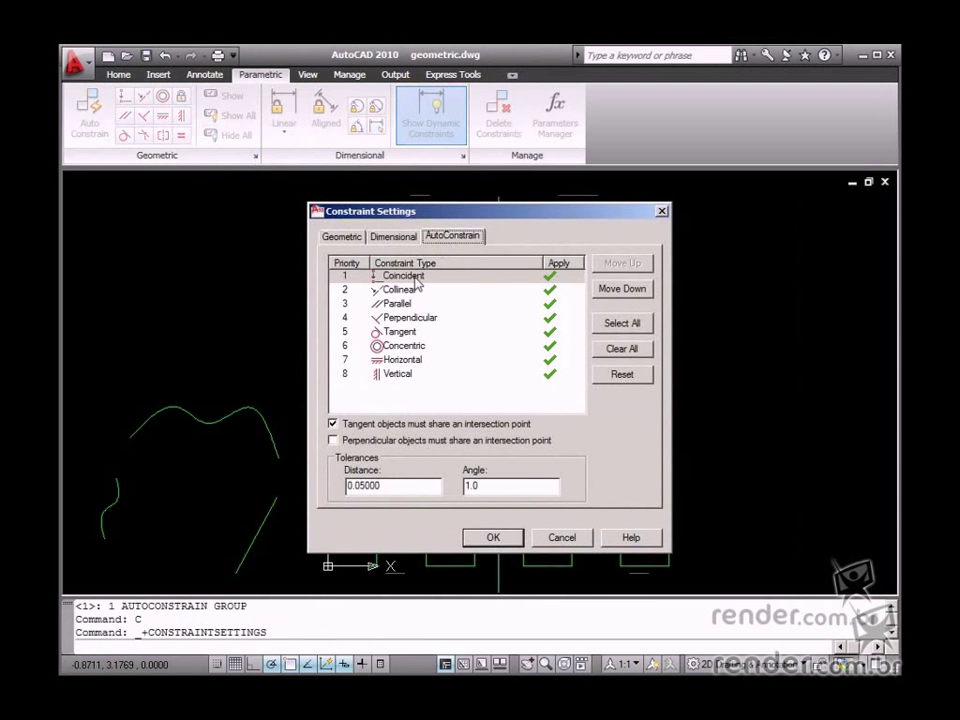
click(551, 335)
click(551, 363)
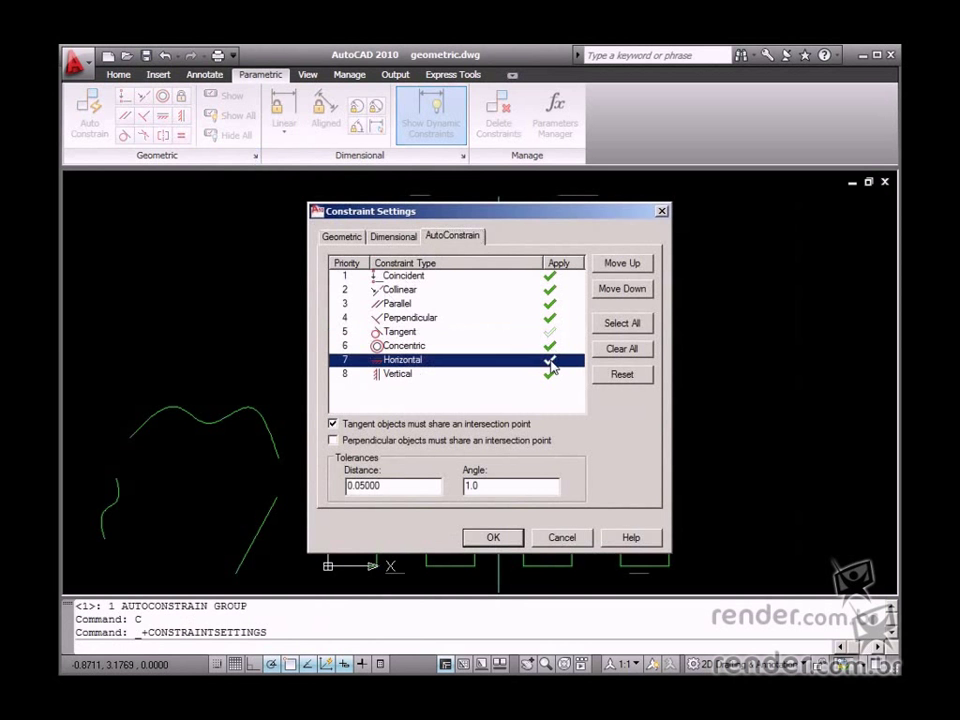
click(551, 349)
click(550, 319)
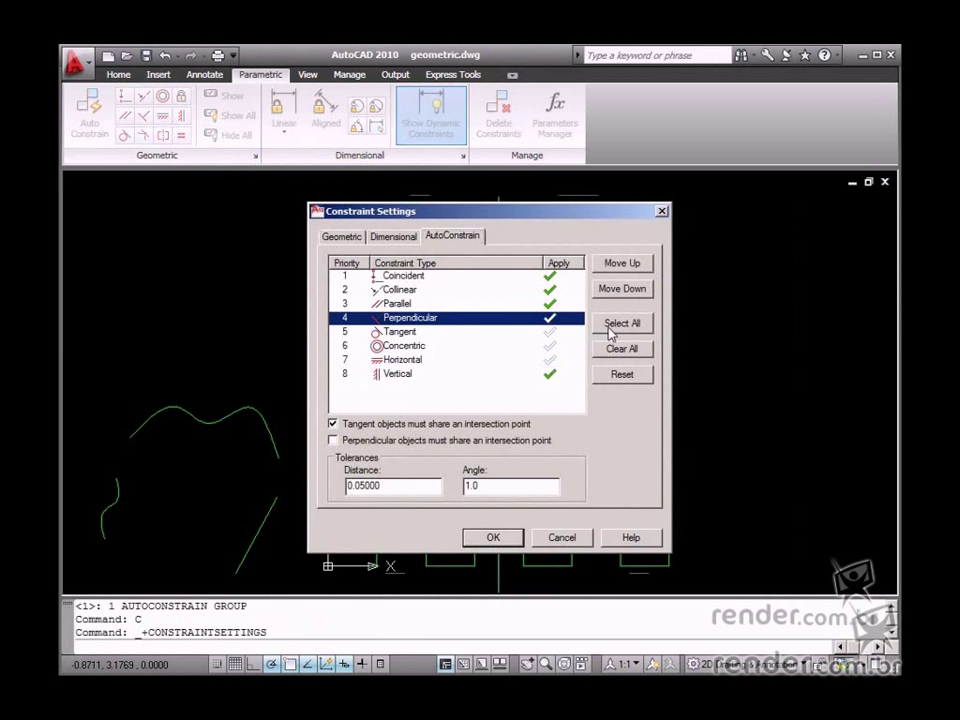
key(Up)
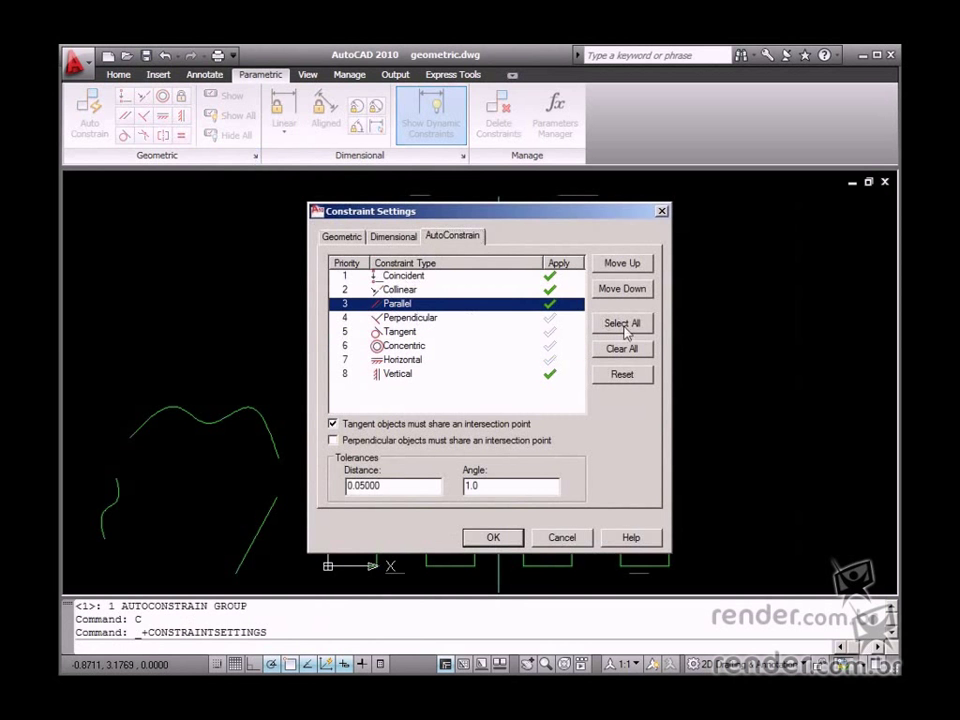
click(631, 270)
click(631, 270)
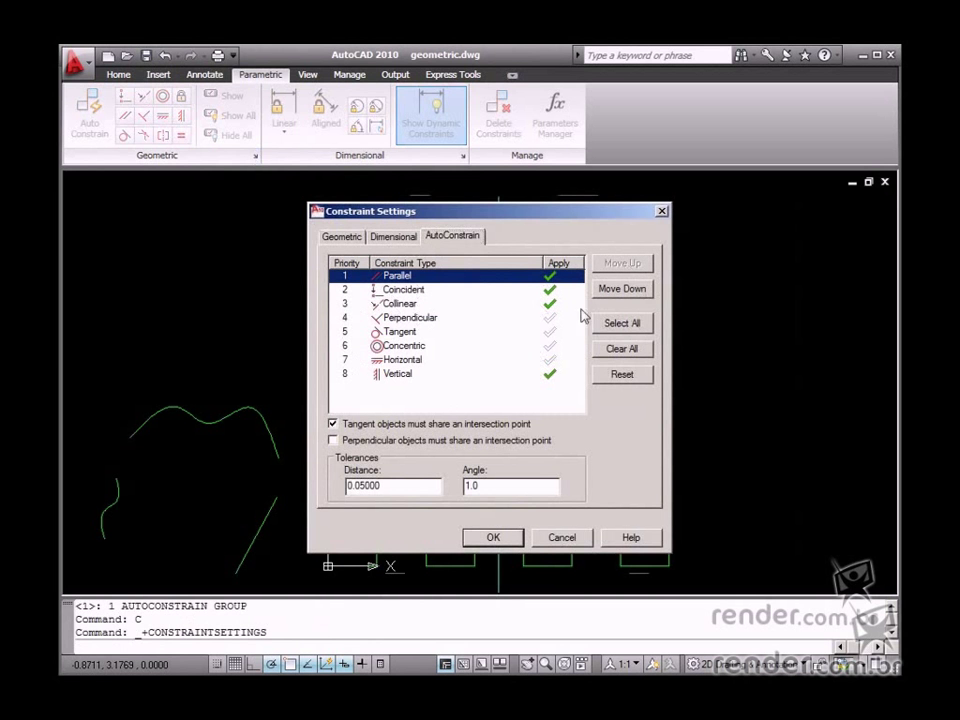
Step: Raise Vertical to priority 4 and lower Coincident to priority 4
click(397, 376)
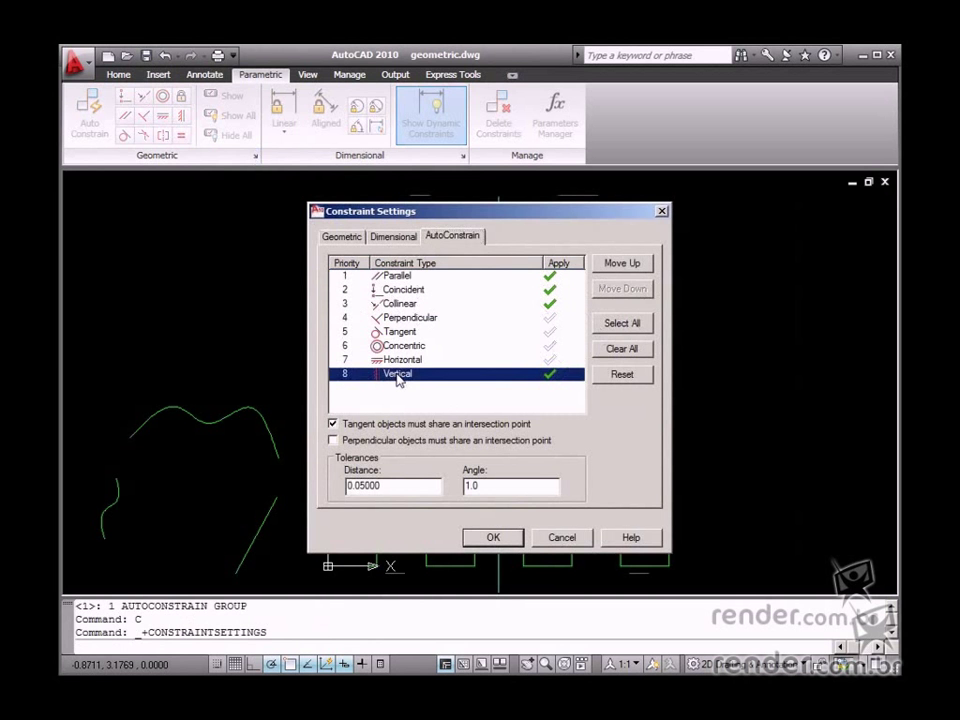
click(629, 265)
click(629, 264)
click(629, 264)
click(629, 264)
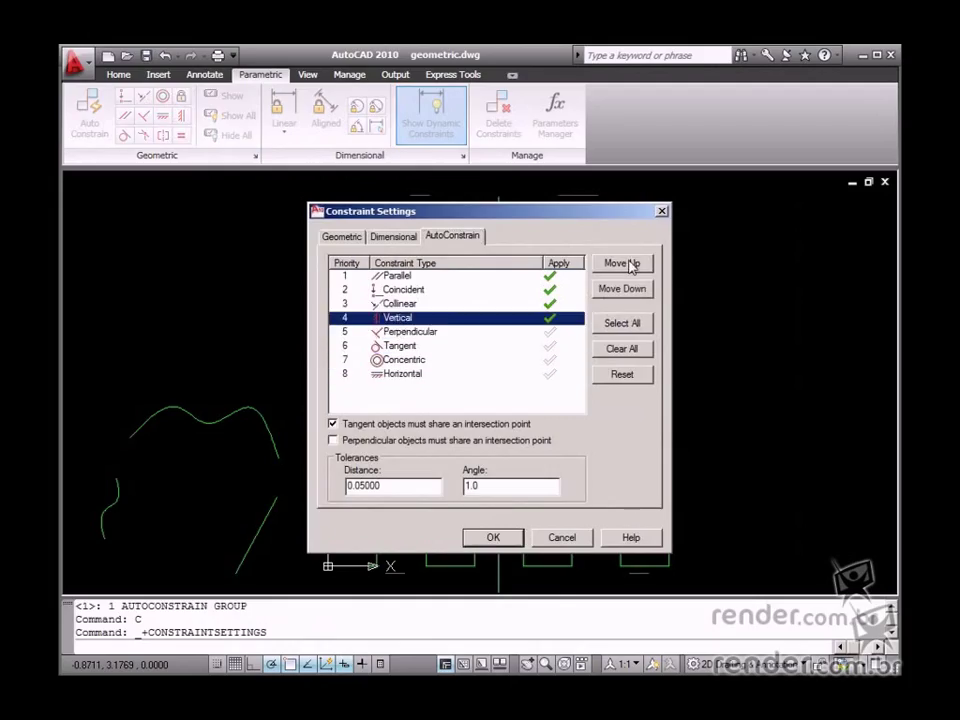
click(488, 291)
click(622, 289)
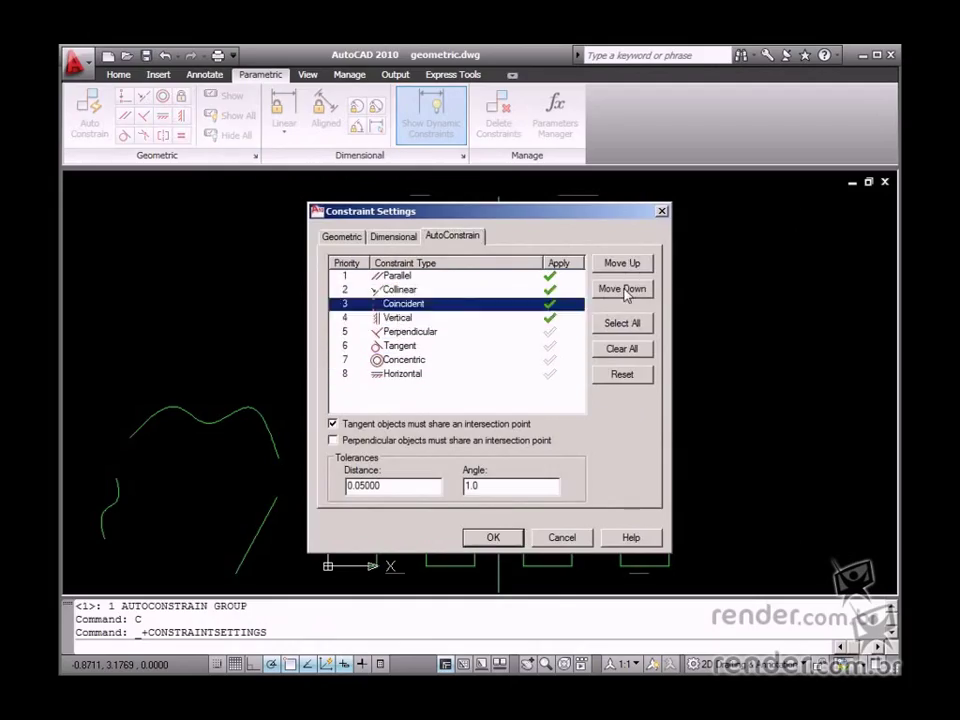
click(622, 289)
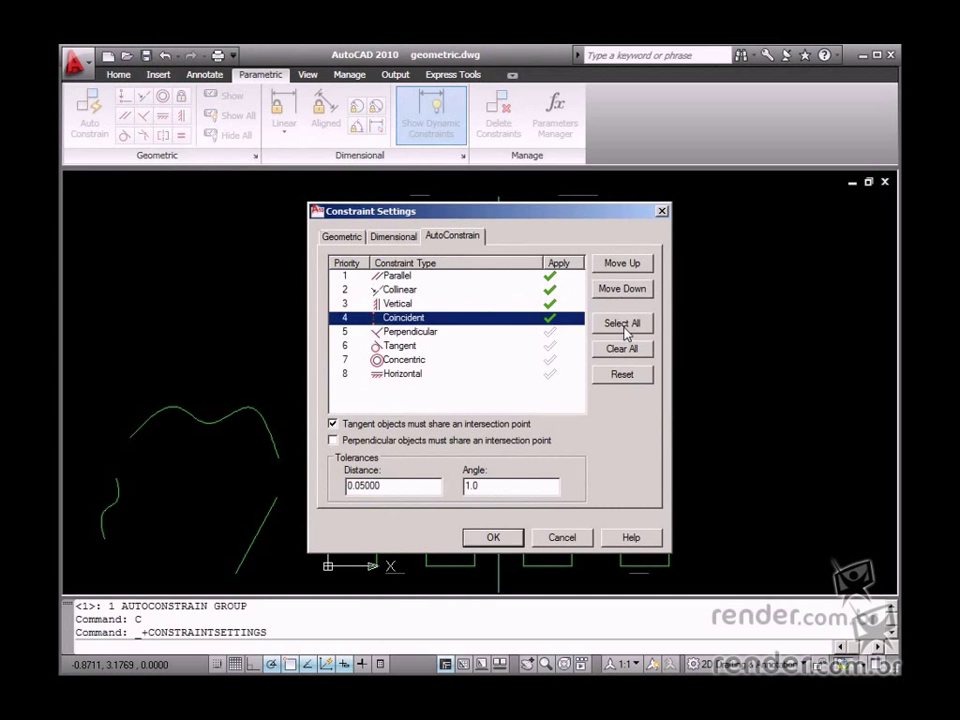
Step: Toggle all constraint types off and on, restore the default priority order, and accept the settings
click(624, 326)
click(622, 350)
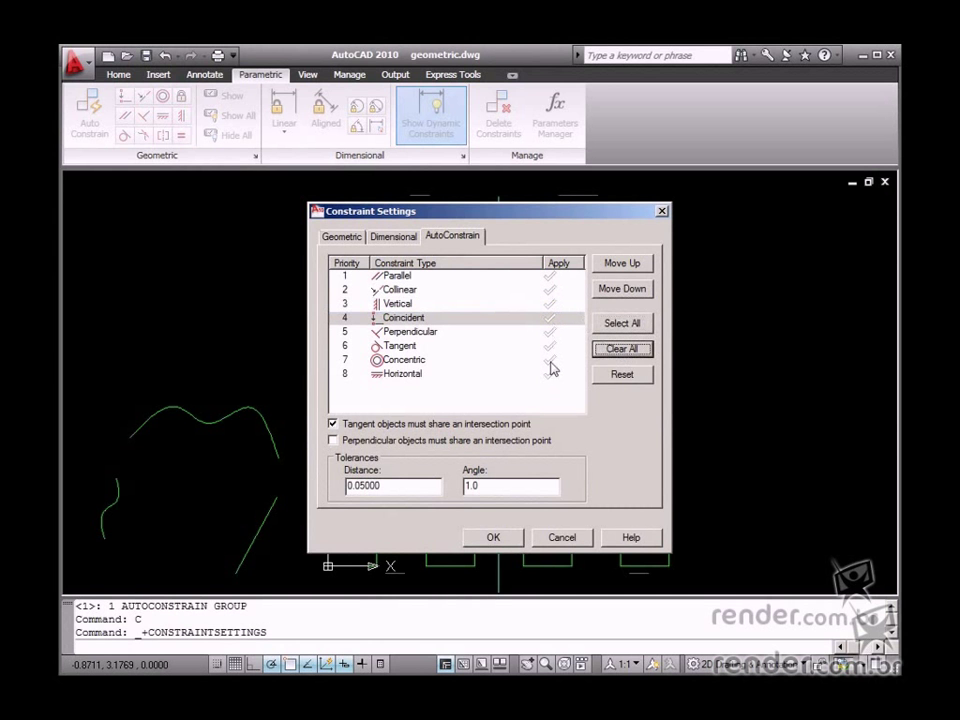
click(610, 329)
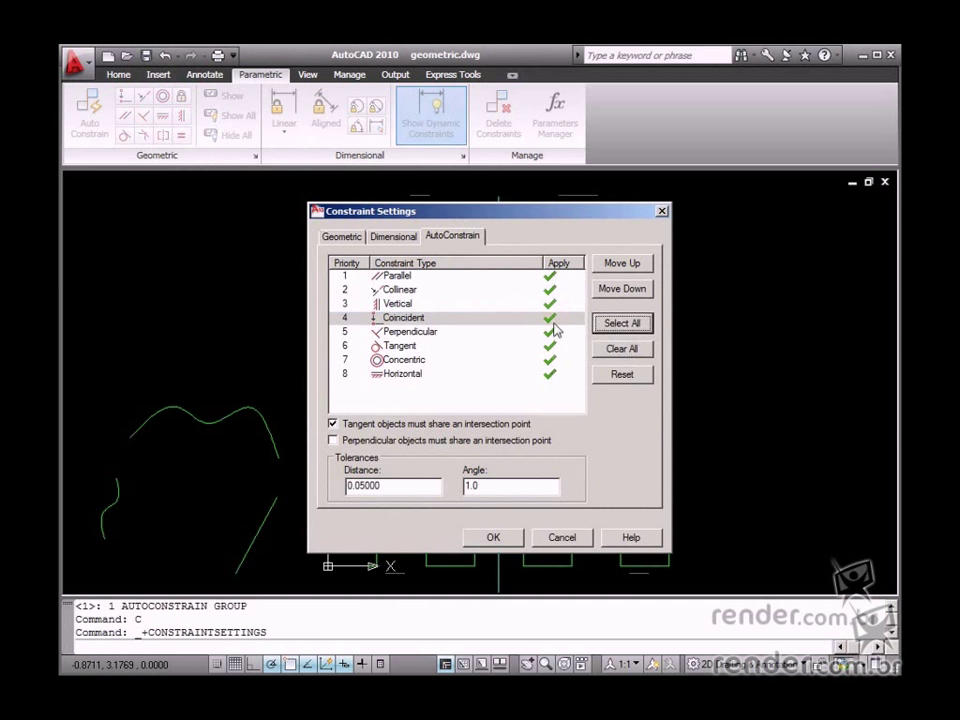
click(622, 375)
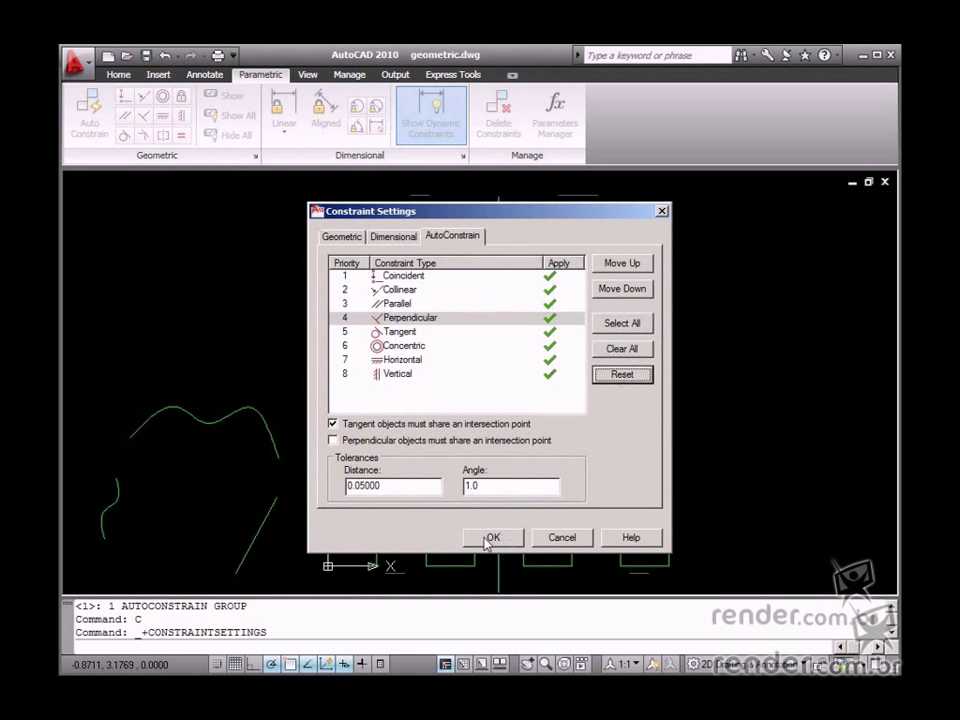
click(562, 538)
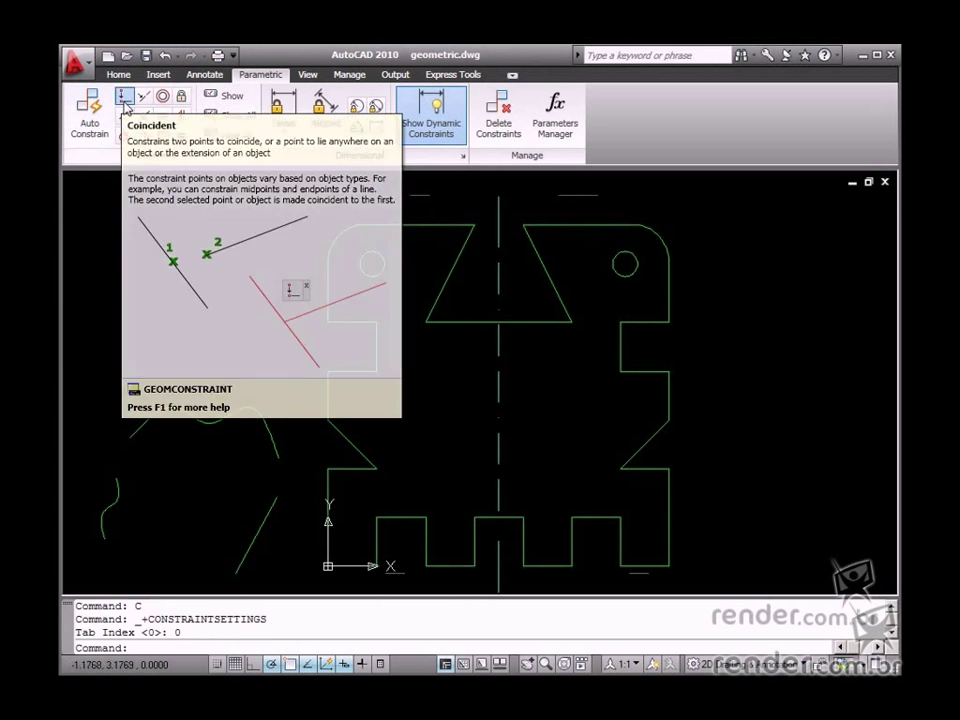
Step: Add coincident constraints at the left triangle's bottom-left corner and the part's top-left corner
click(124, 100)
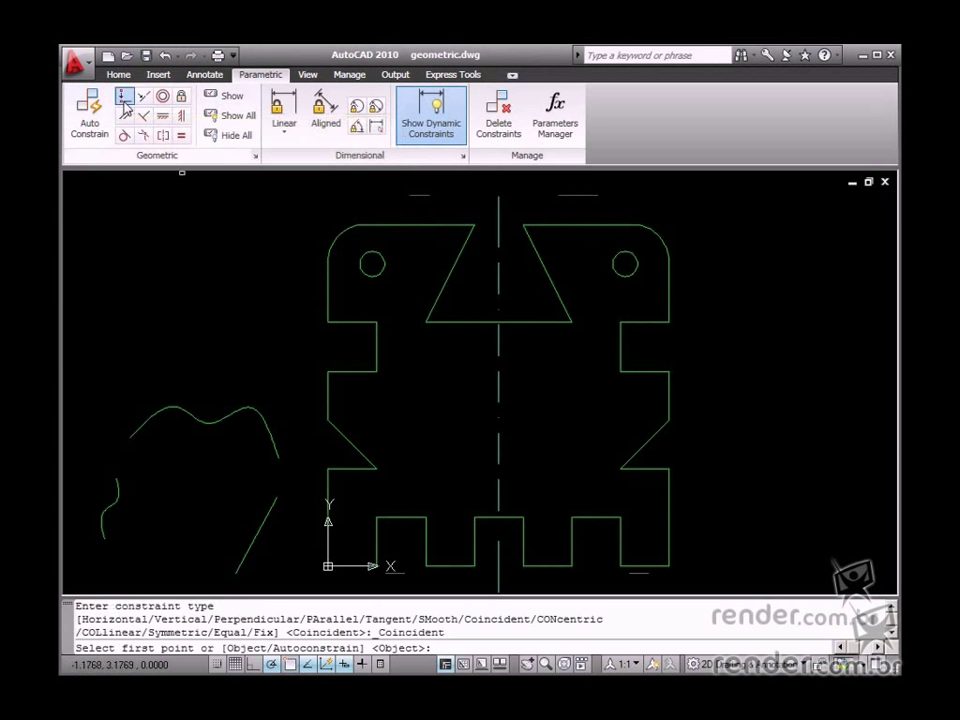
click(428, 321)
click(430, 321)
mouse_move(428, 324)
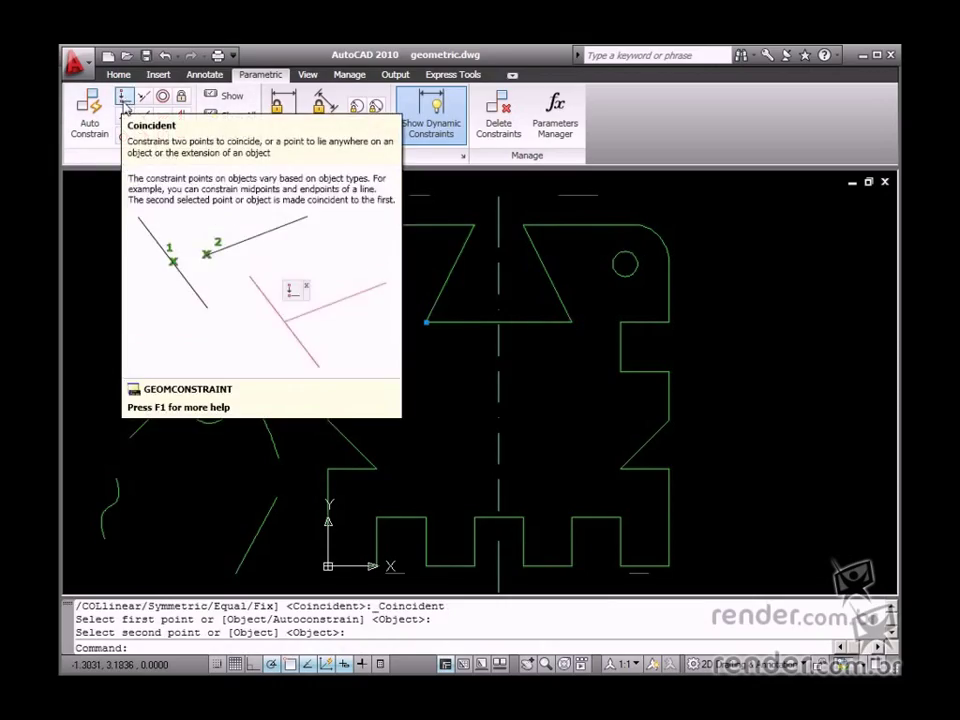
click(124, 101)
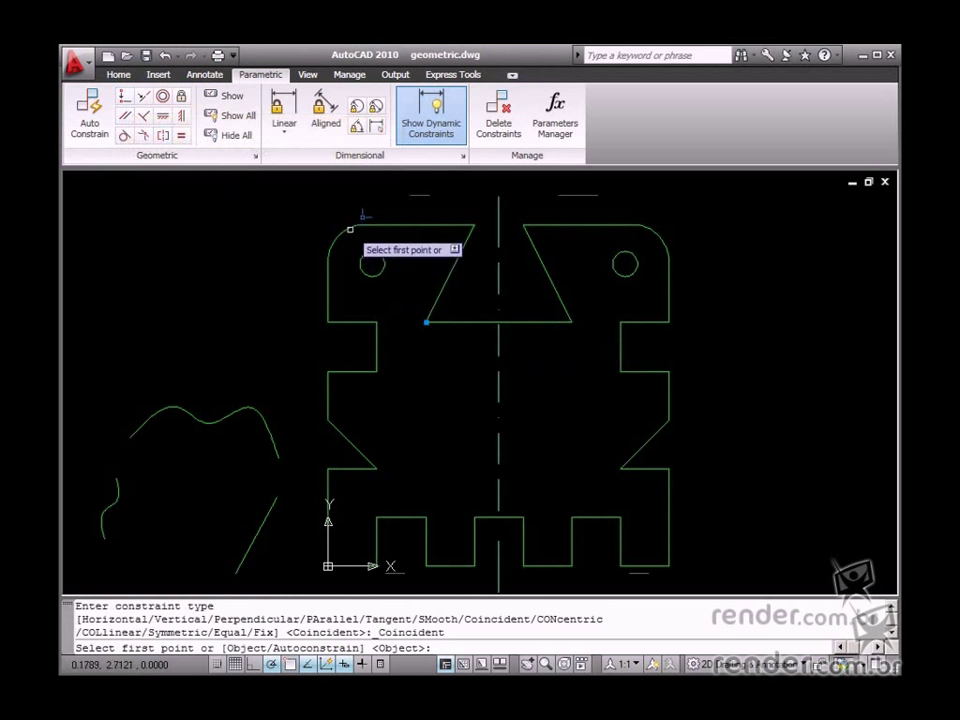
click(360, 226)
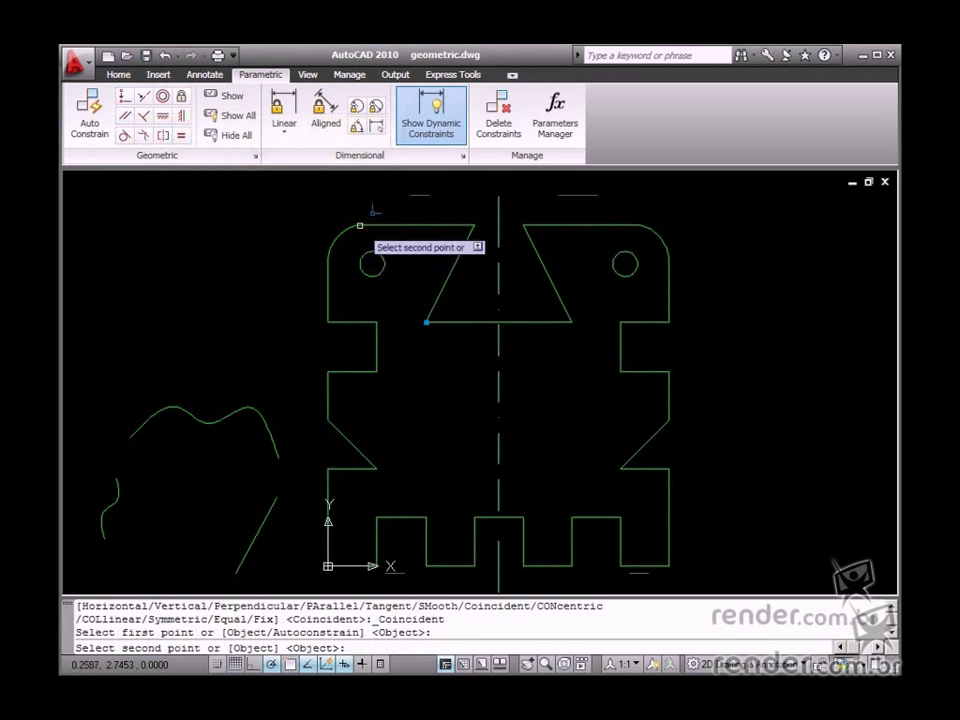
click(366, 226)
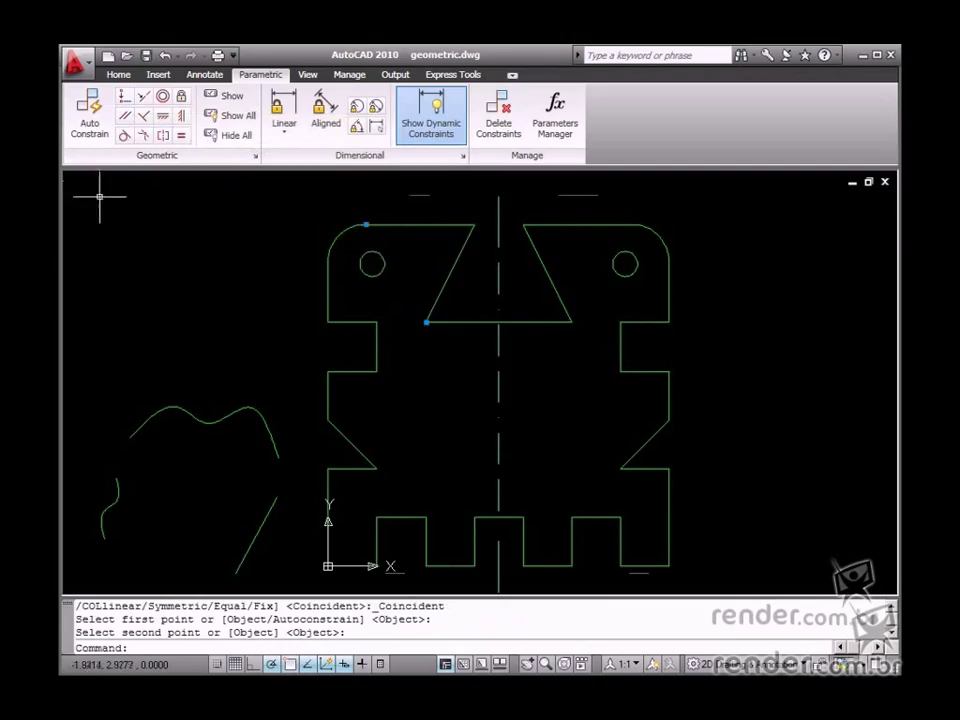
Step: Constrain the left circle's centre onto the left edge line, then undo it
click(123, 100)
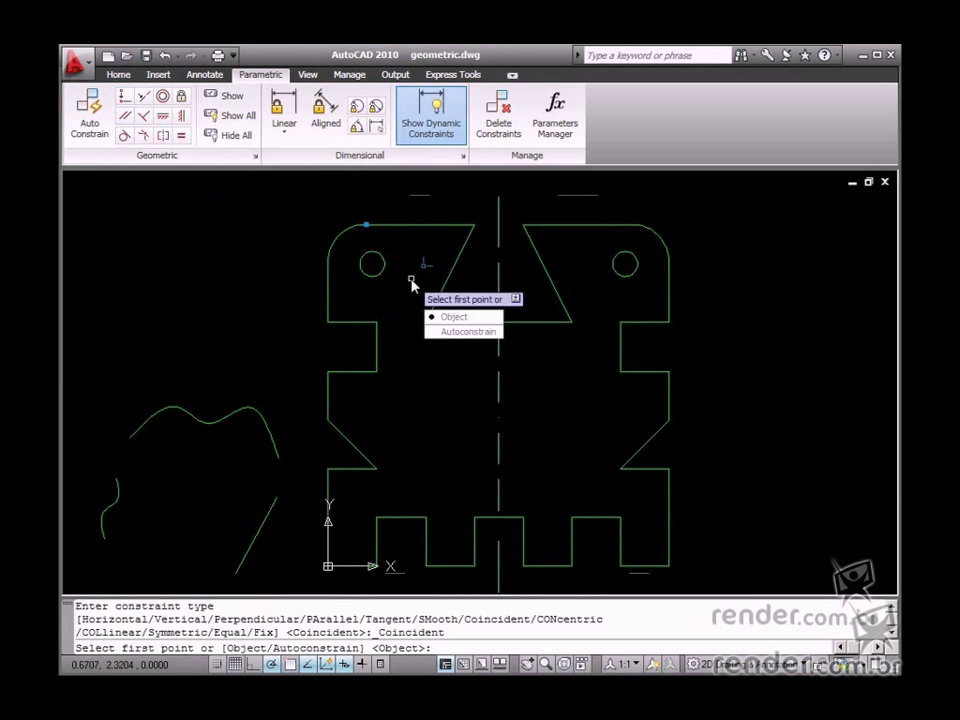
key(Return)
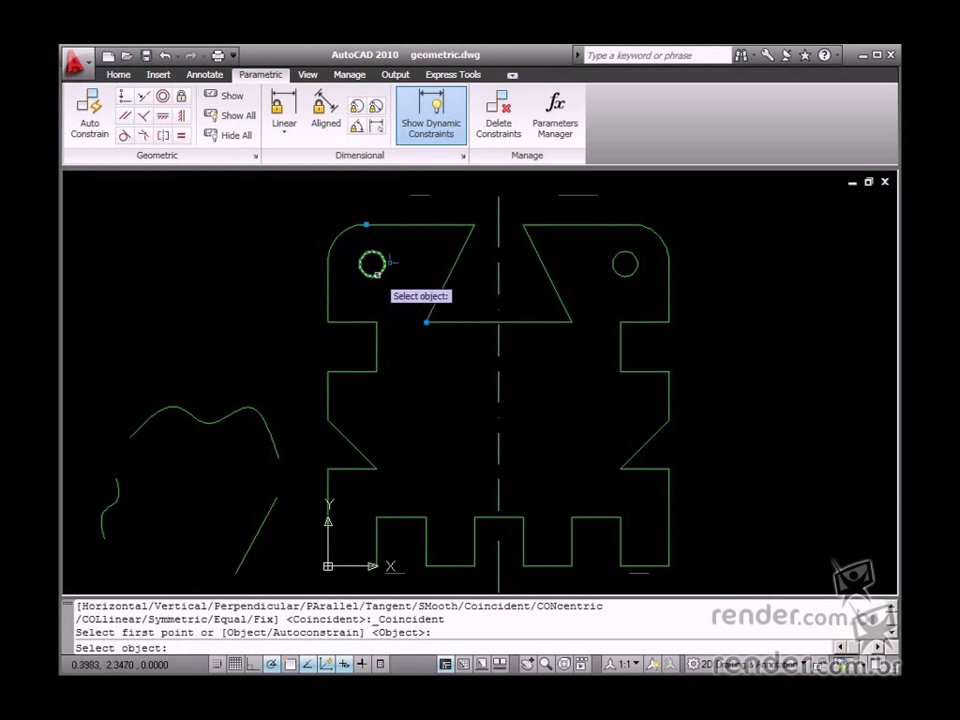
click(329, 280)
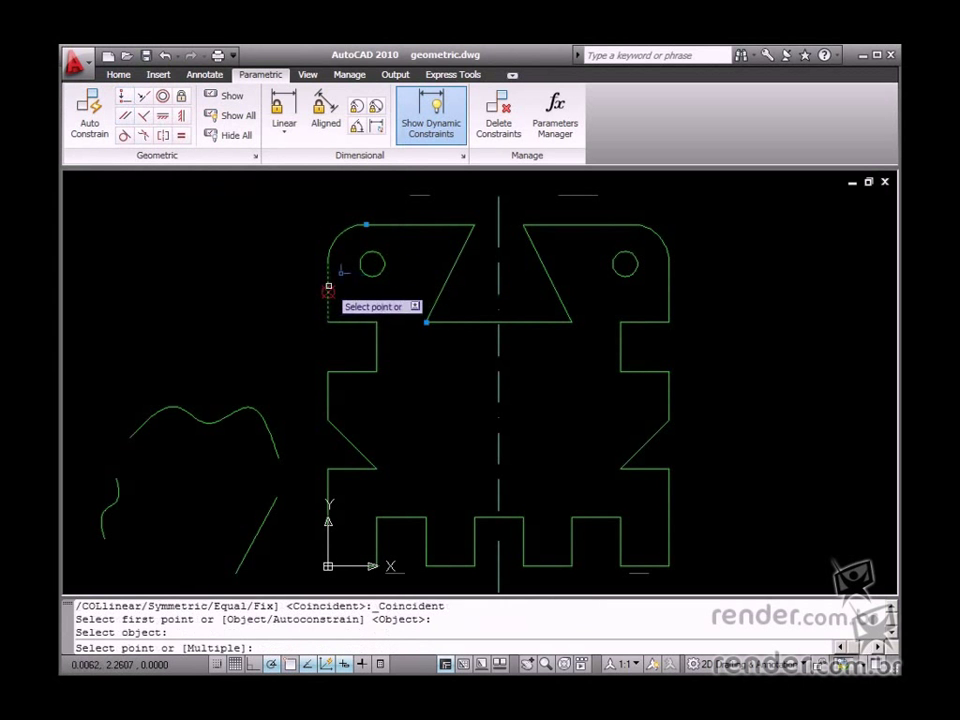
right_click(337, 302)
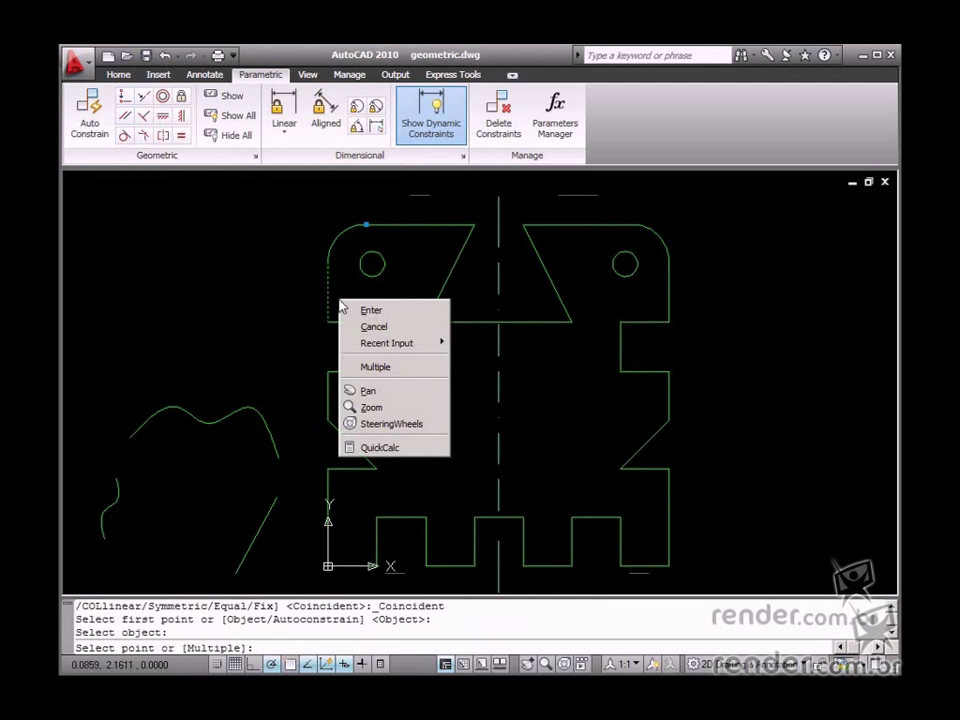
click(365, 308)
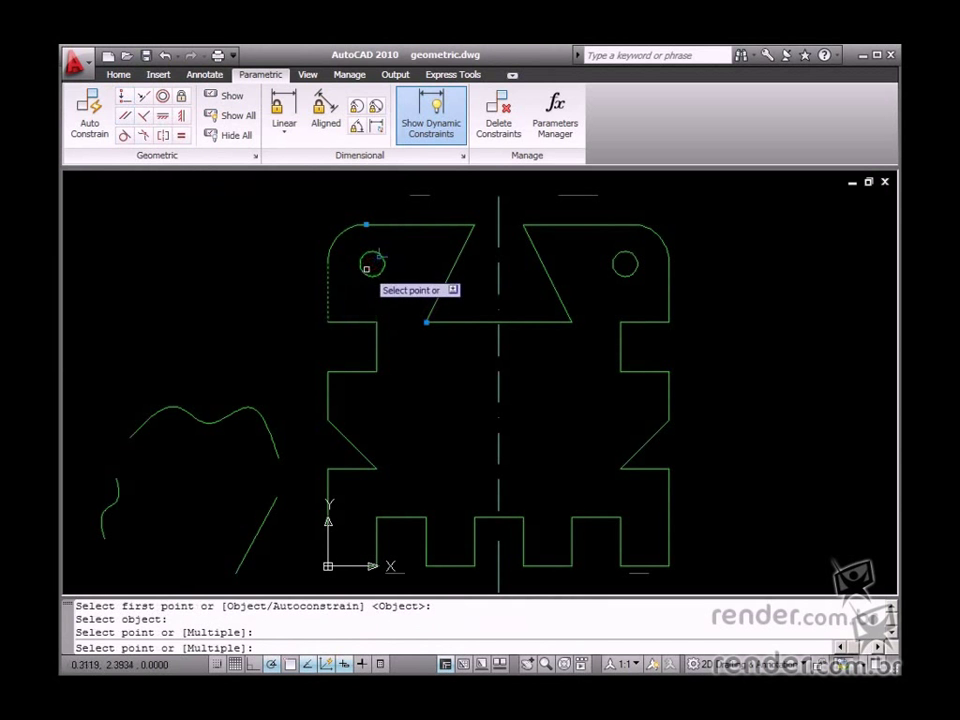
click(372, 264)
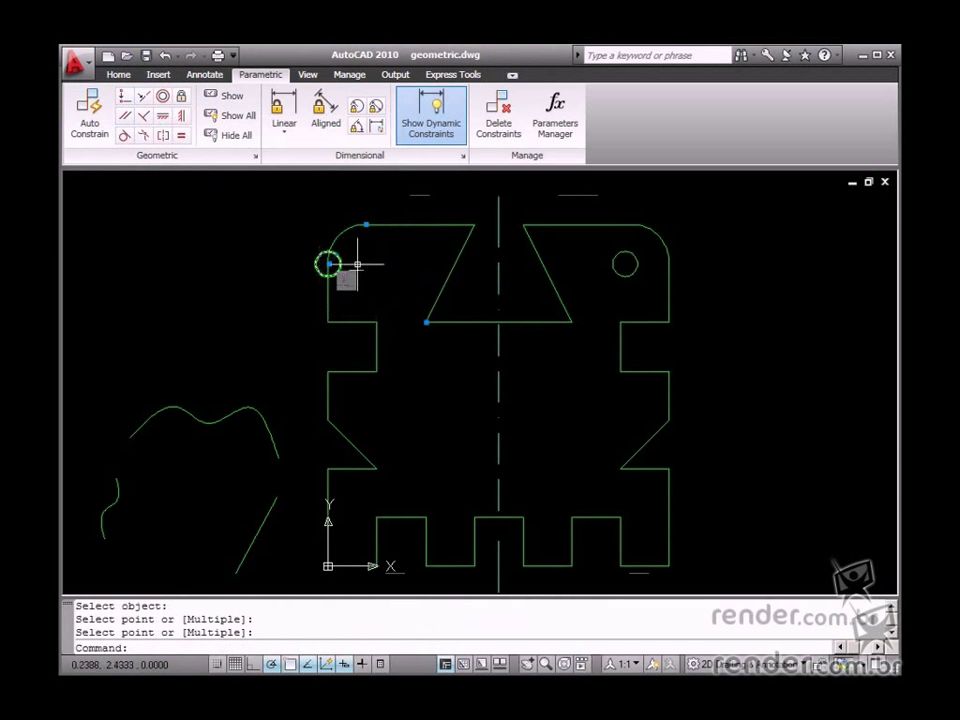
key(ctrl+z)
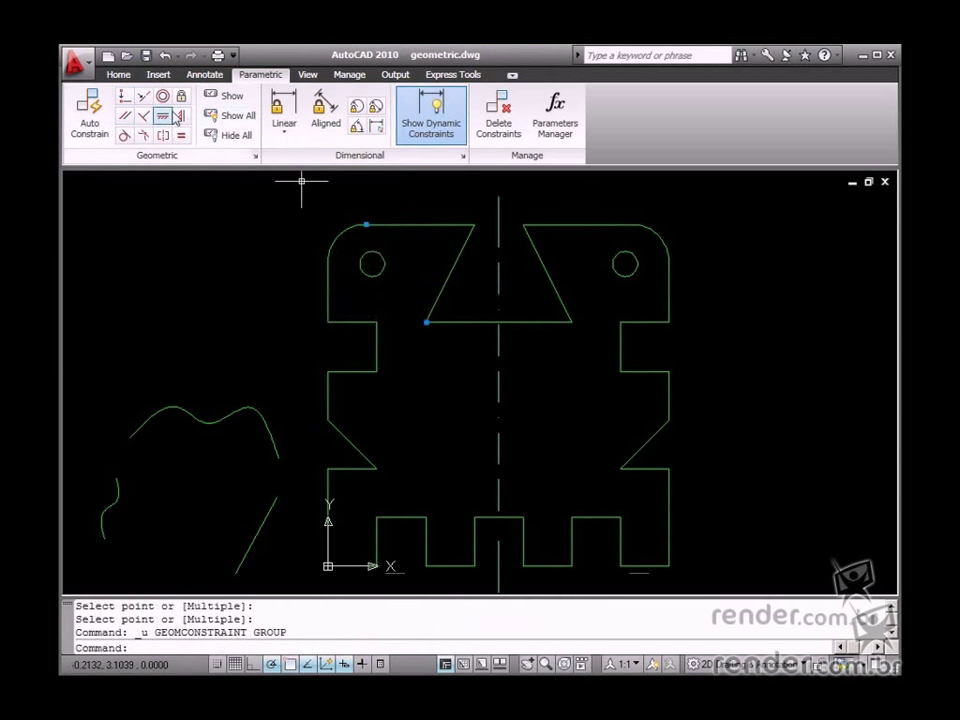
Step: Auto-constrain the window-selected upper-left edges with seven coincident constraints
click(124, 96)
key(Down)
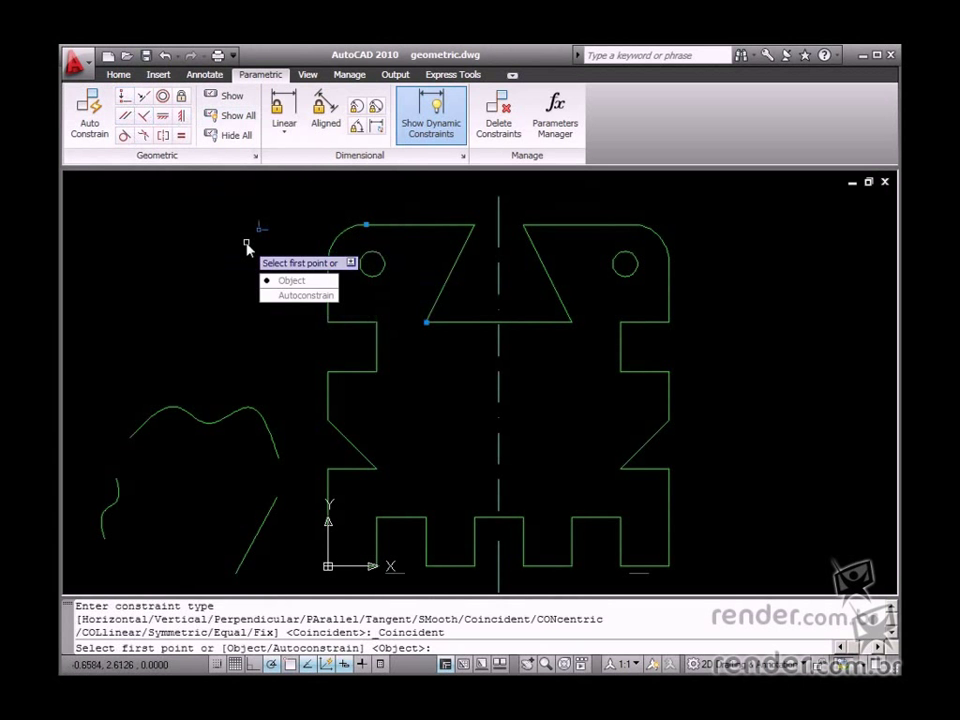
key(Return)
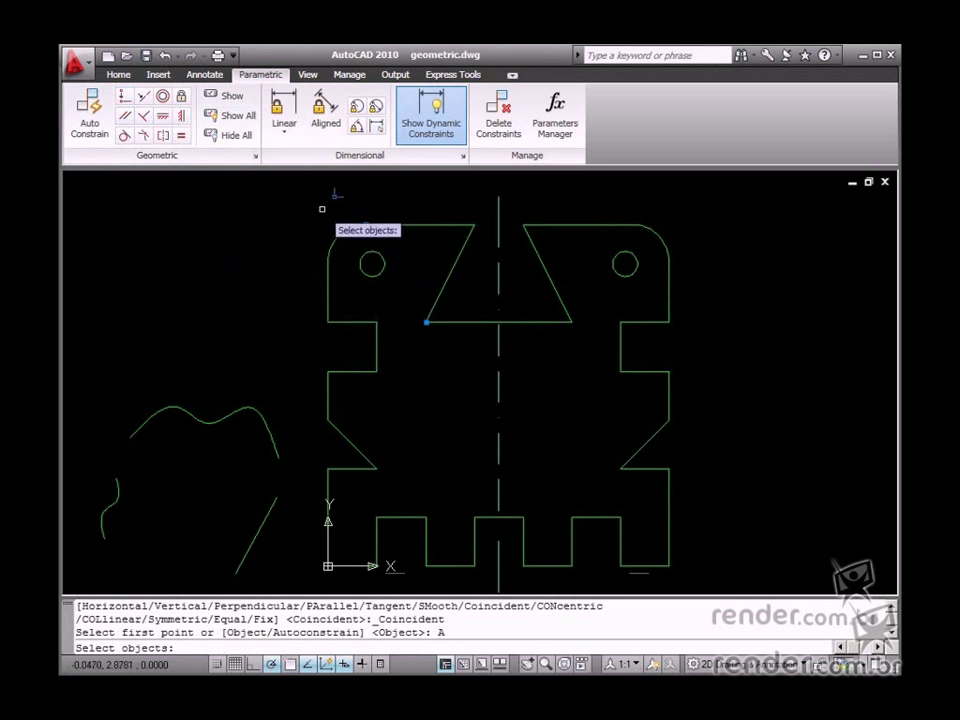
click(305, 236)
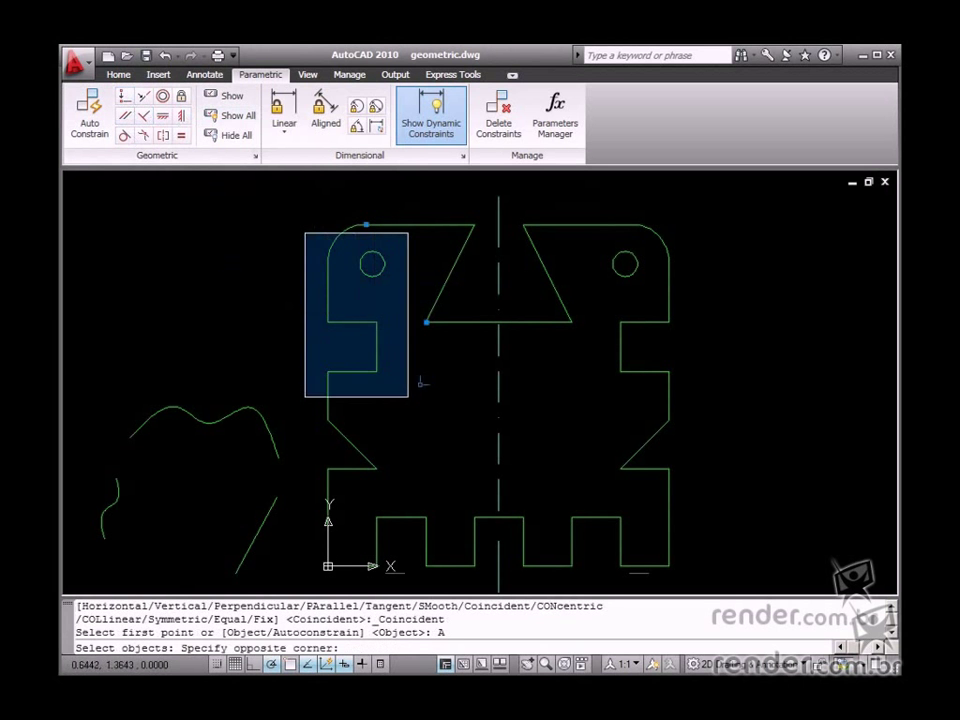
click(418, 541)
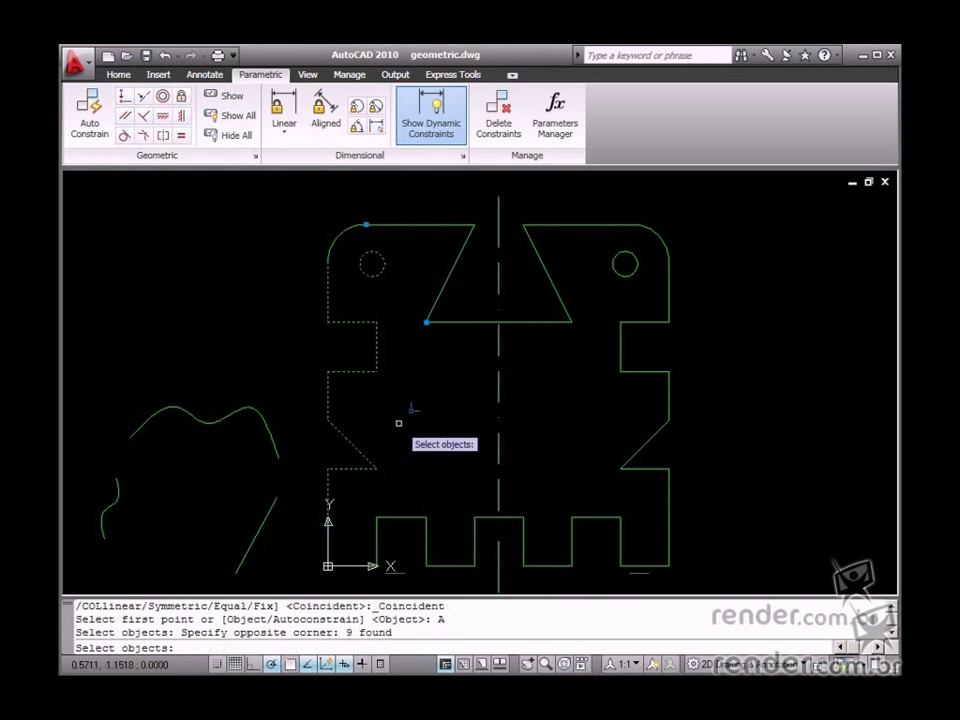
key(Return)
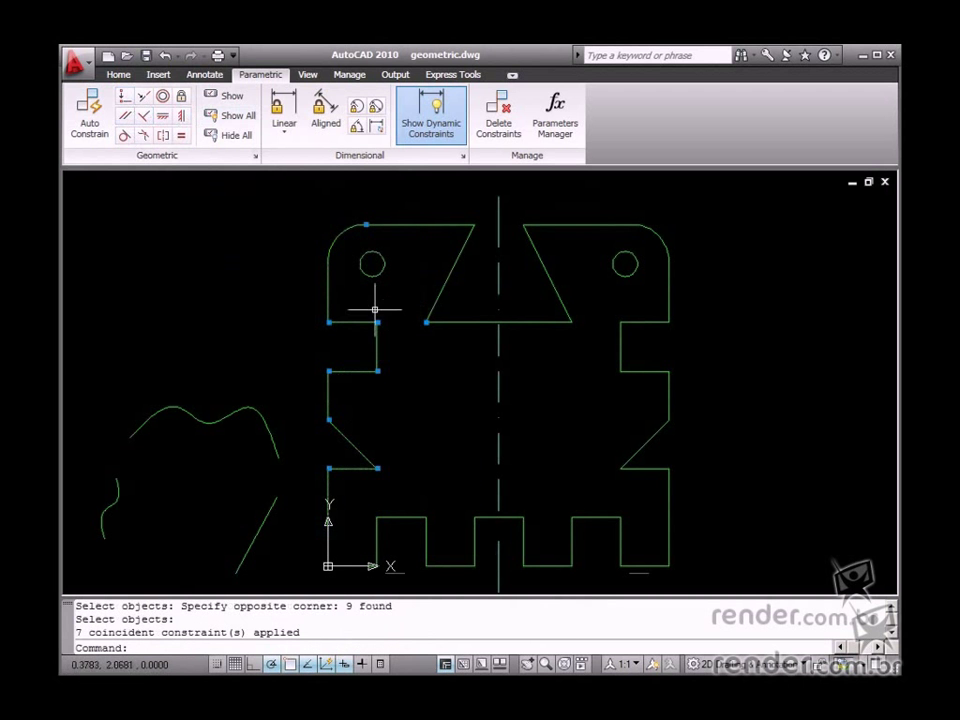
Step: Make the upper and middle left vertical edges collinear
click(143, 98)
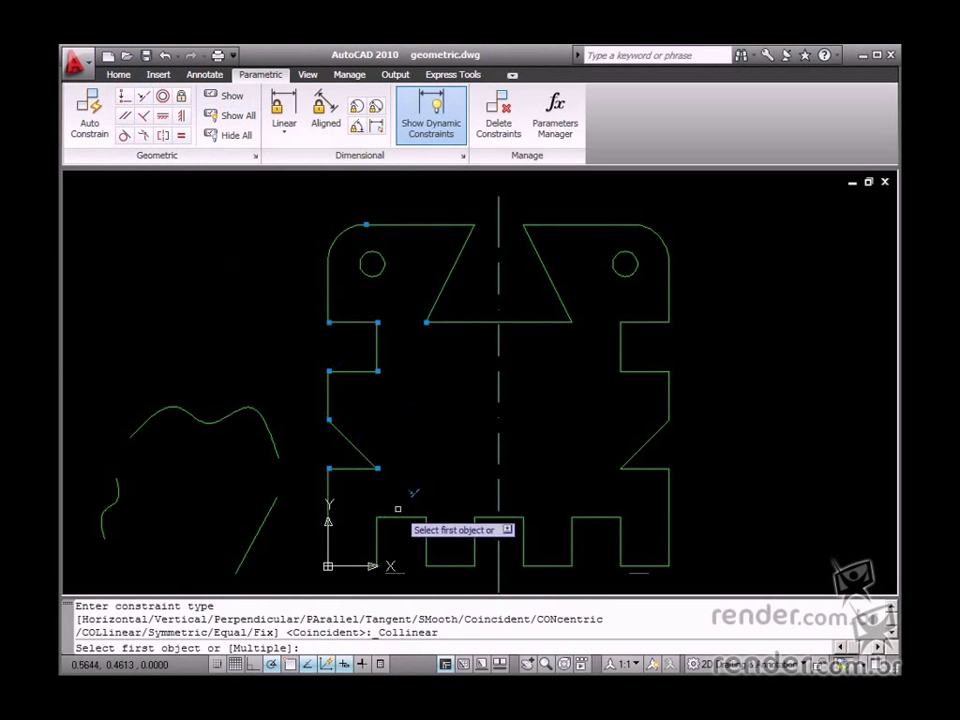
click(329, 300)
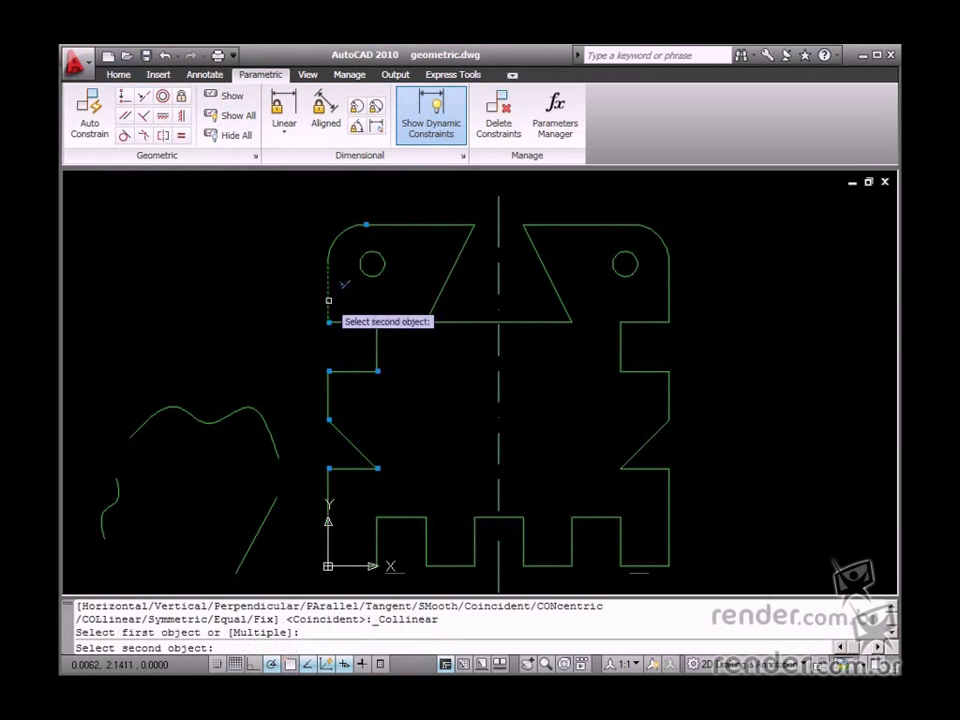
click(329, 396)
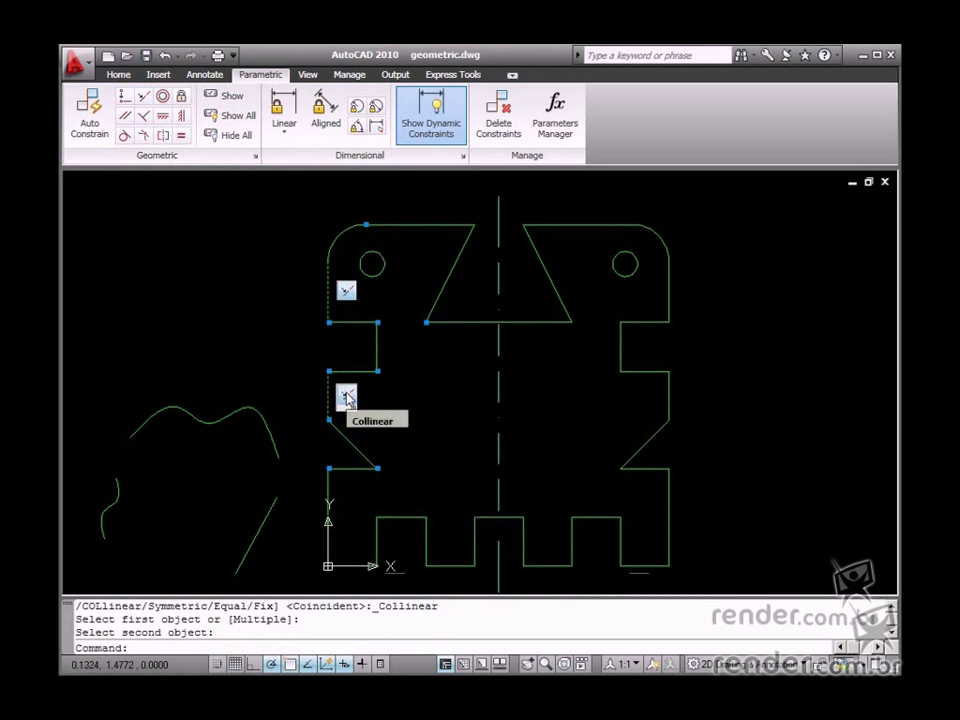
Step: Grip-stretch the upper left edge's midpoint to test the alignment, then release it unchanged
key(Escape)
click(328, 294)
click(328, 292)
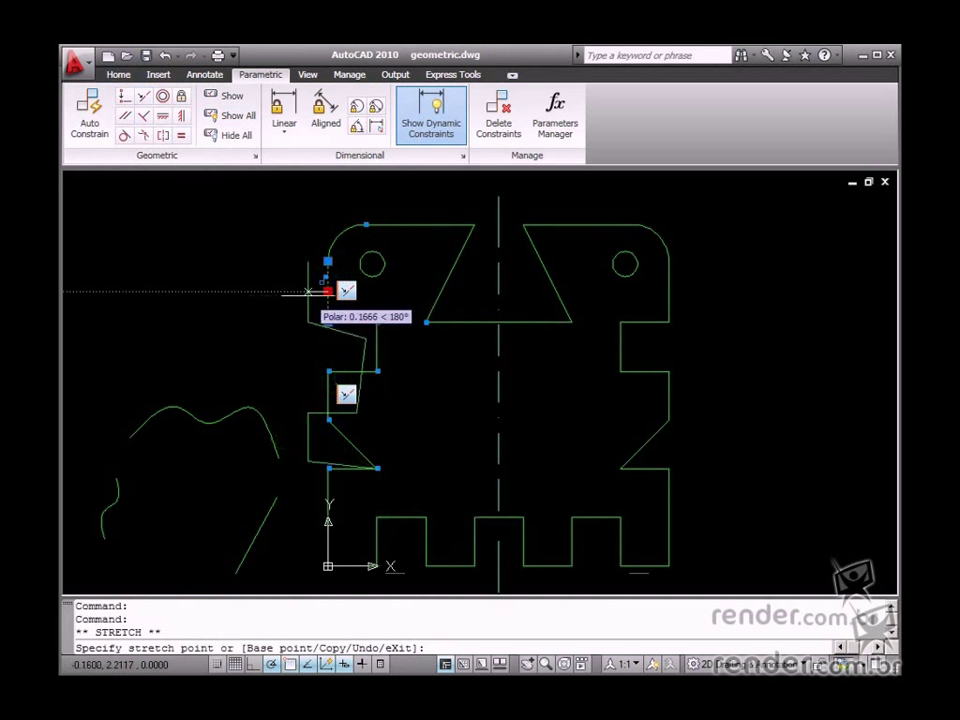
click(328, 292)
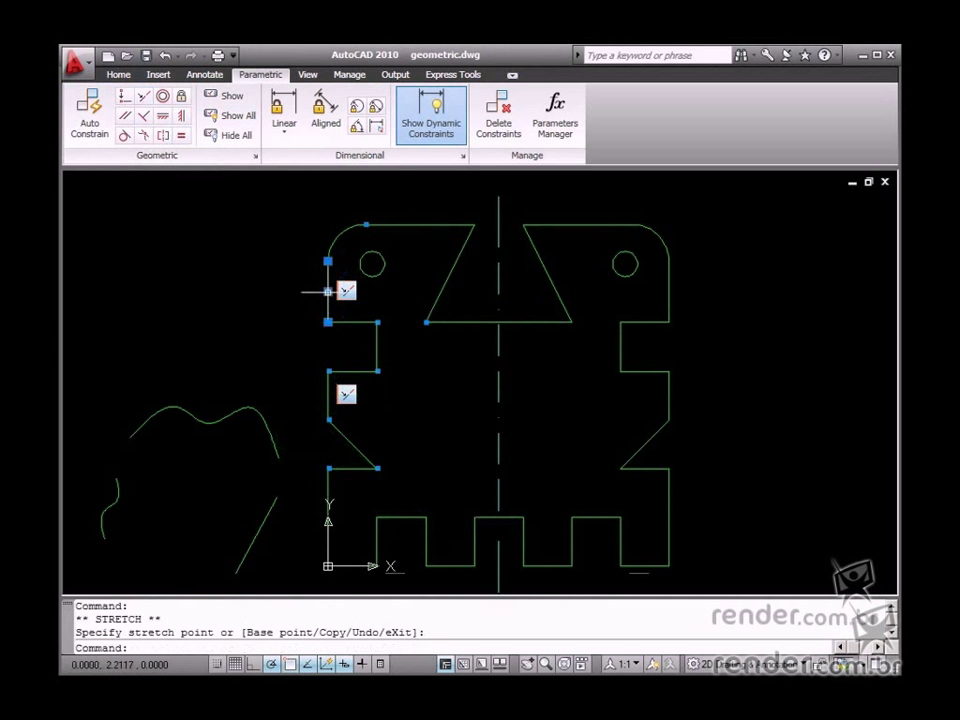
key(Escape)
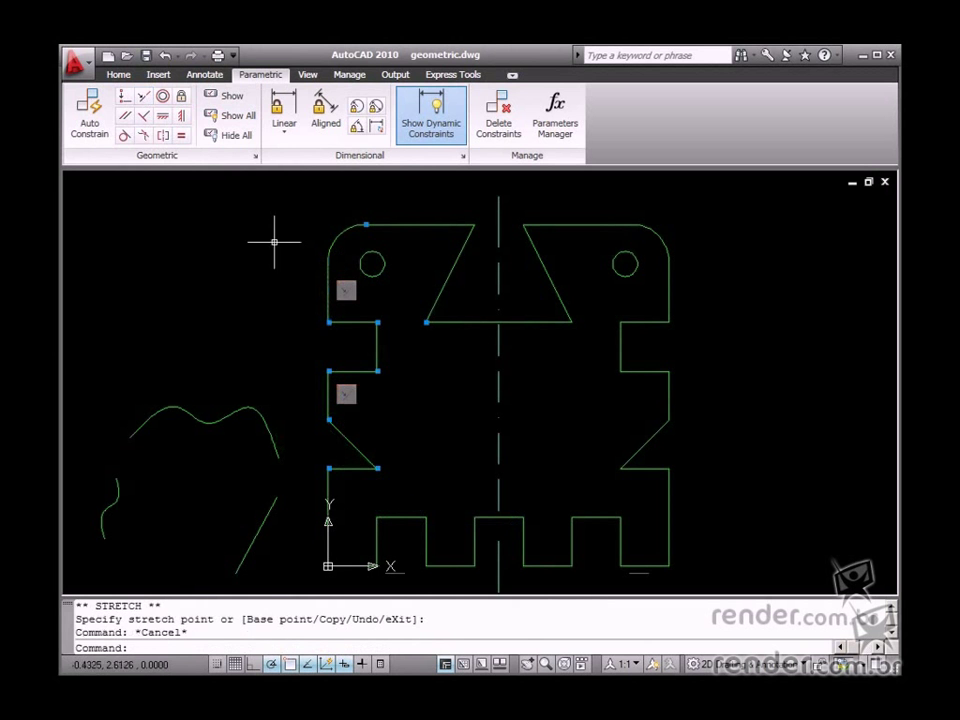
Step: Make the right circle concentric with the top-right corner arc, then undo it
click(162, 96)
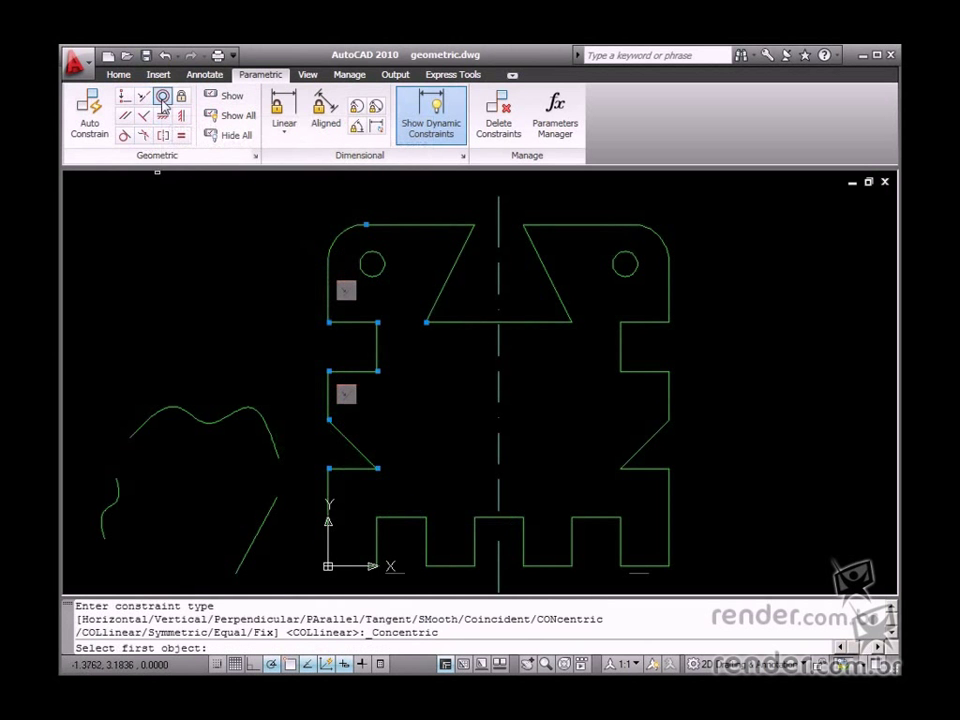
click(633, 255)
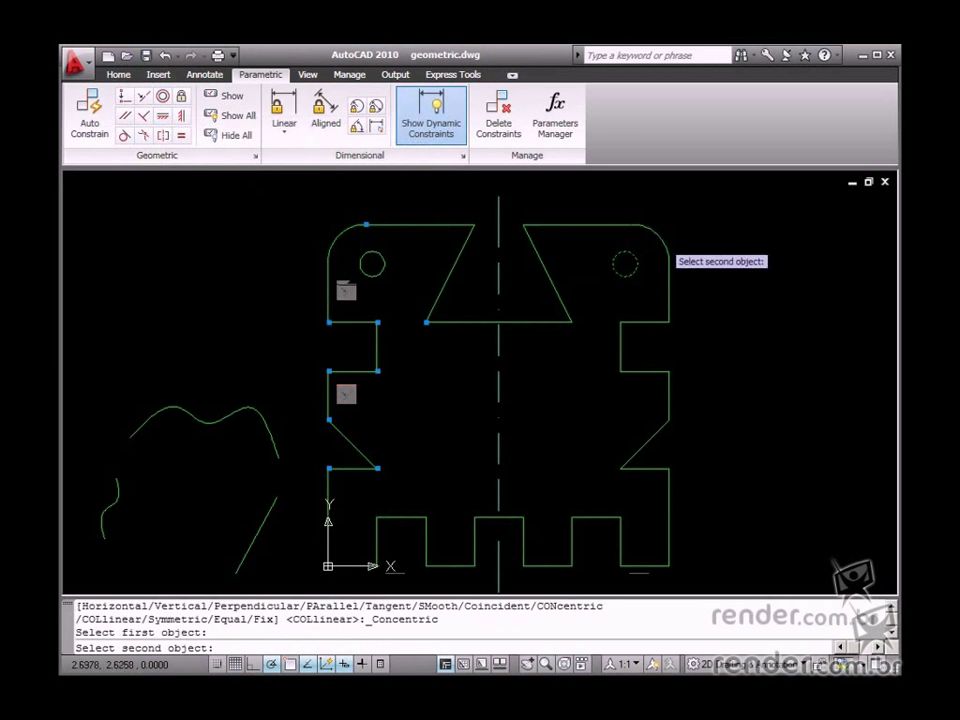
click(659, 240)
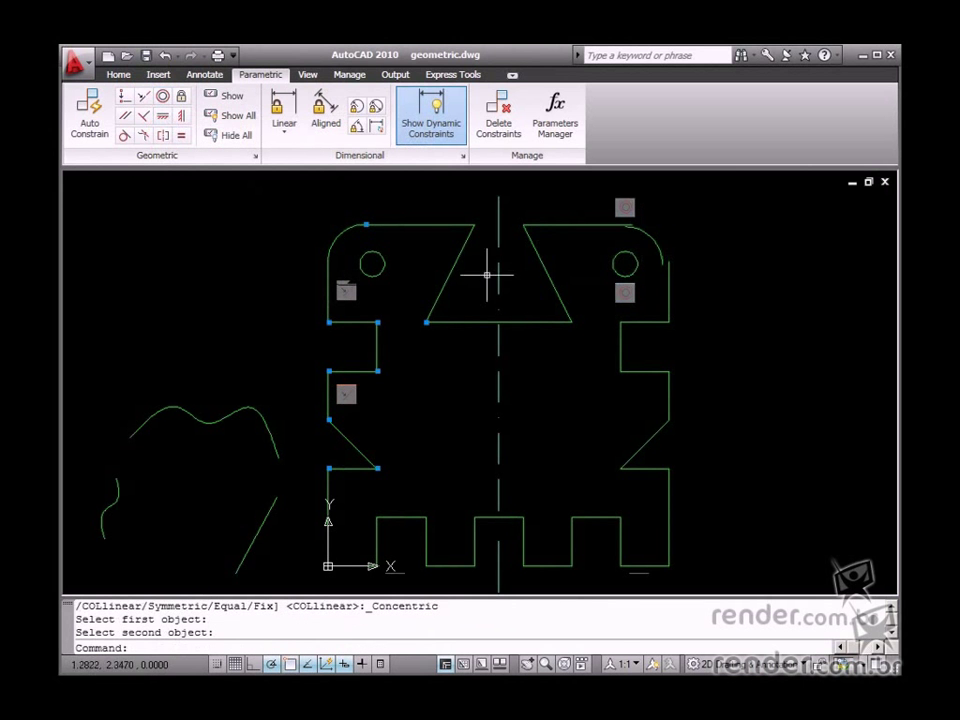
key(ctrl+z)
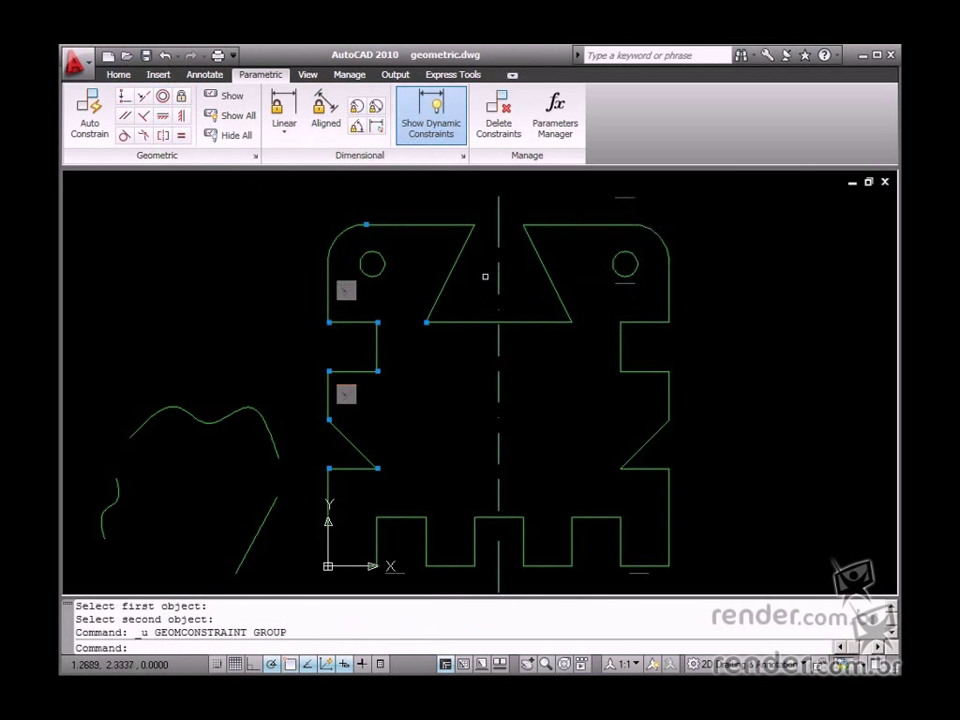
Step: Reapply the concentric constraint, picking the top-right arc first and then the right circle
click(161, 98)
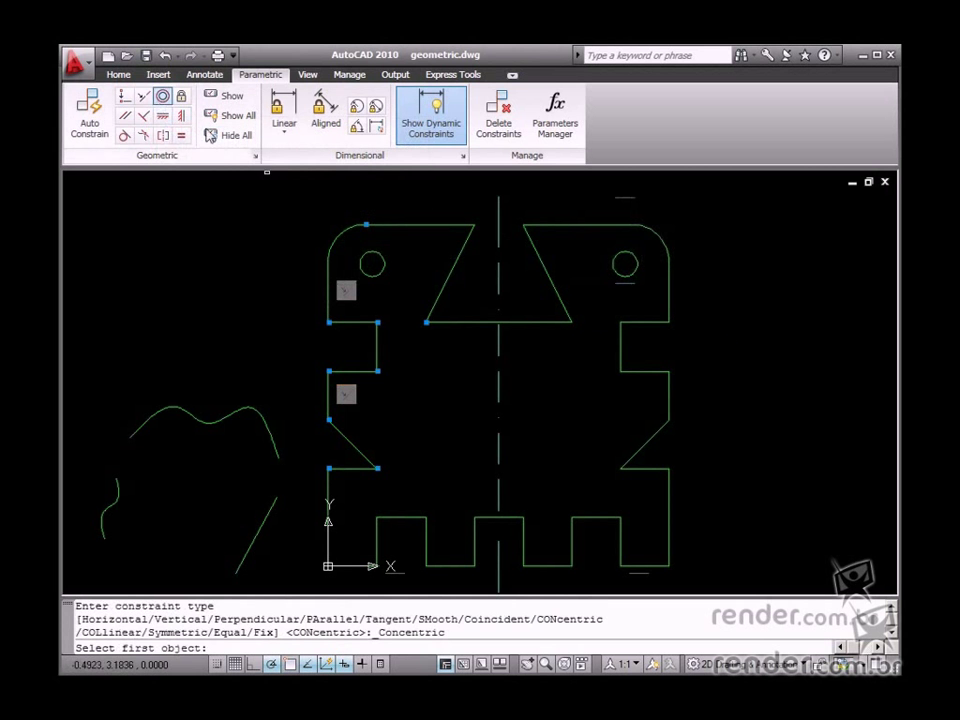
click(660, 238)
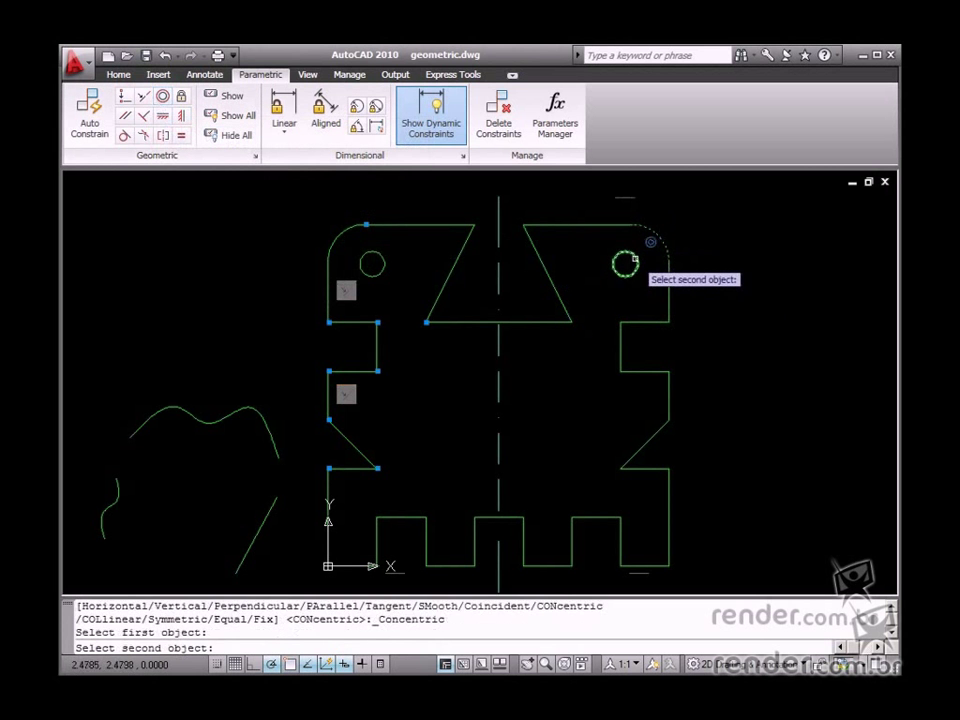
click(638, 259)
Step: Grab the right circle's centre grip to test the concentric link, then cancel
click(636, 262)
click(632, 261)
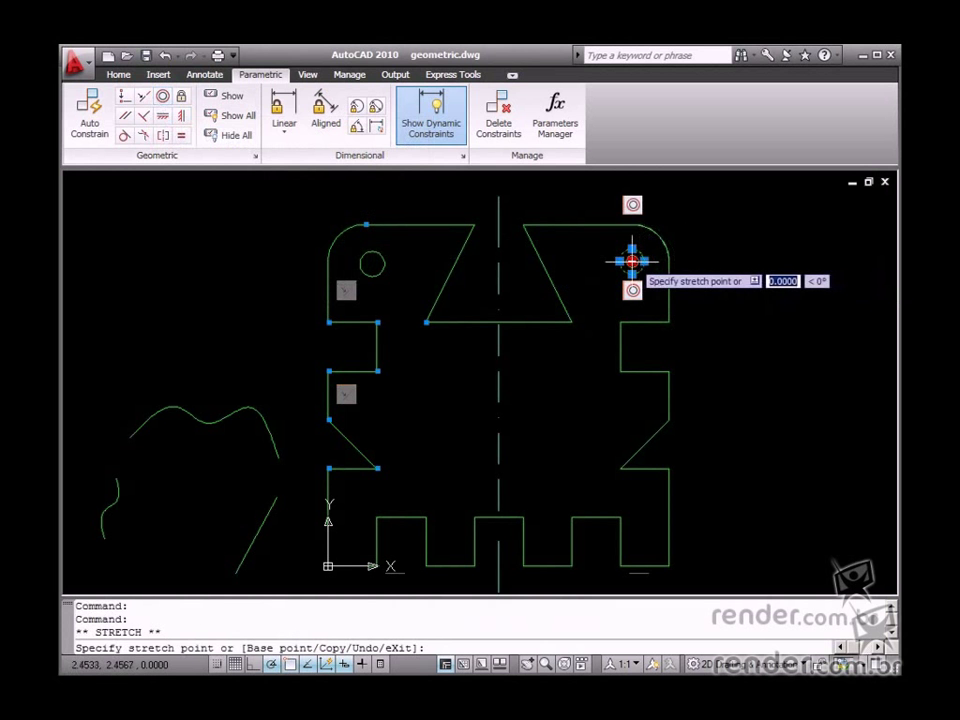
key(Escape)
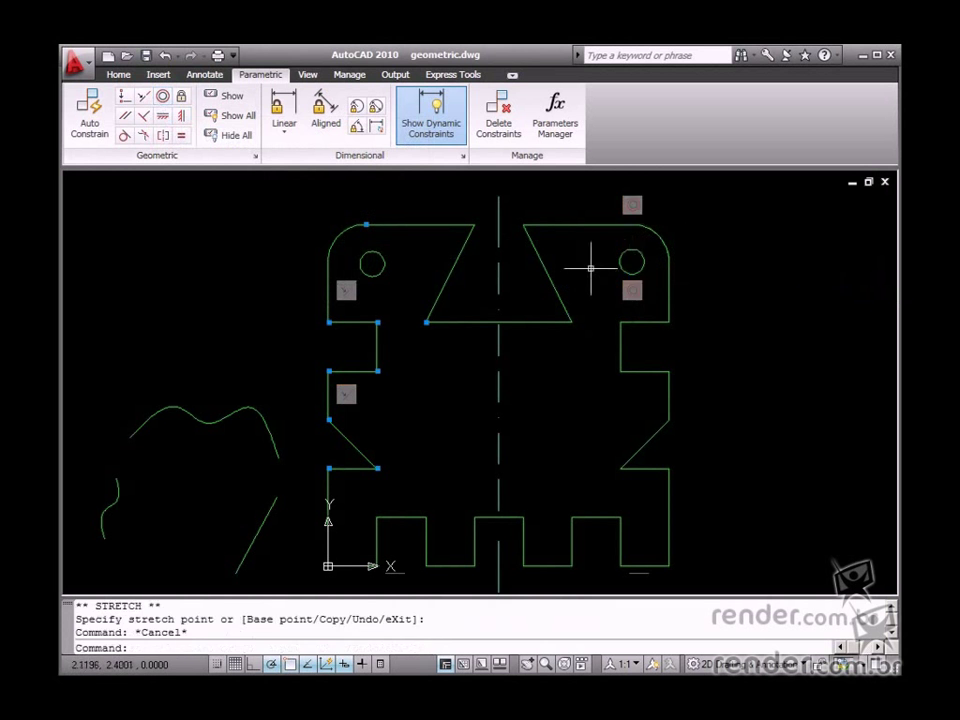